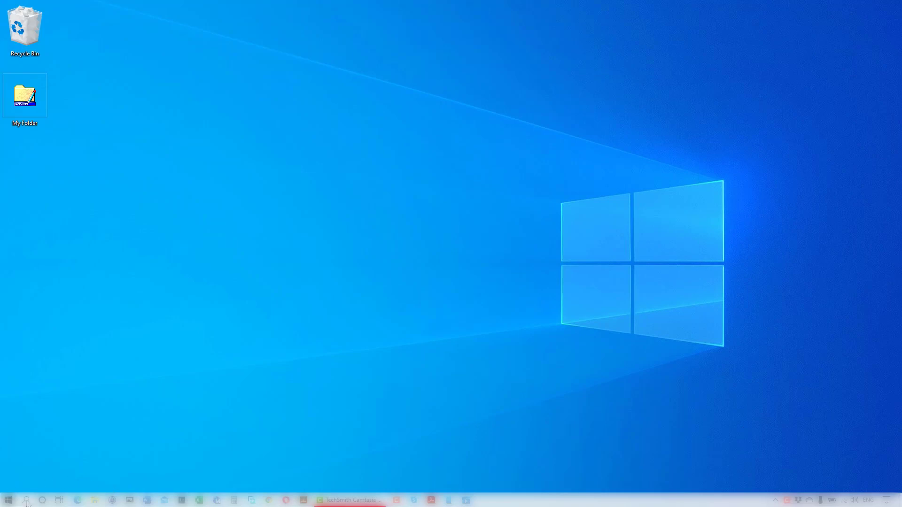
# Step: Search for 'Paint 3D' in Windows, launch it and create a New blank canvas
pyautogui.click(26, 500)
pyautogui.write('Paint')
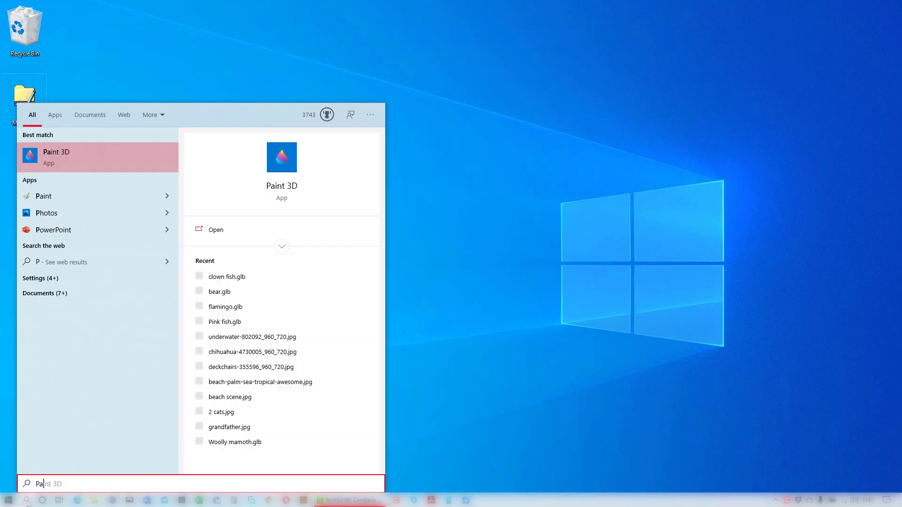
pyautogui.write(' 3D')
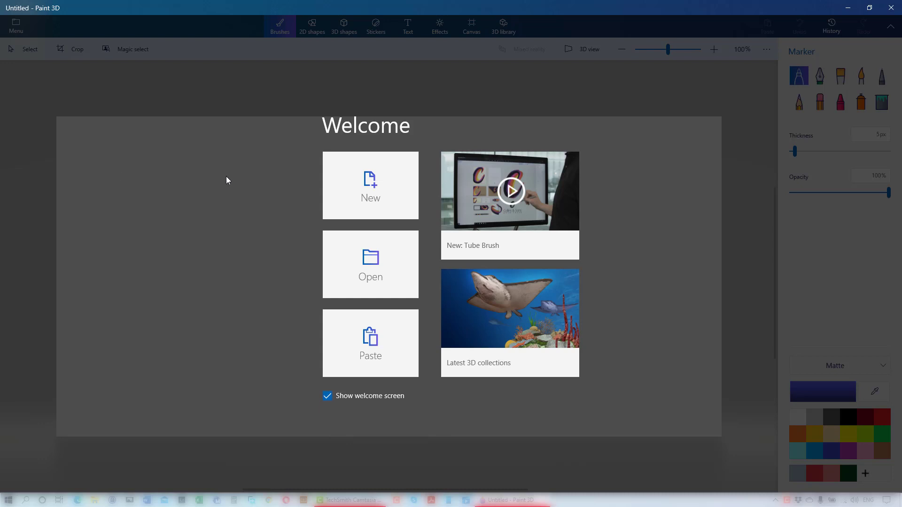
pyautogui.click(294, 143)
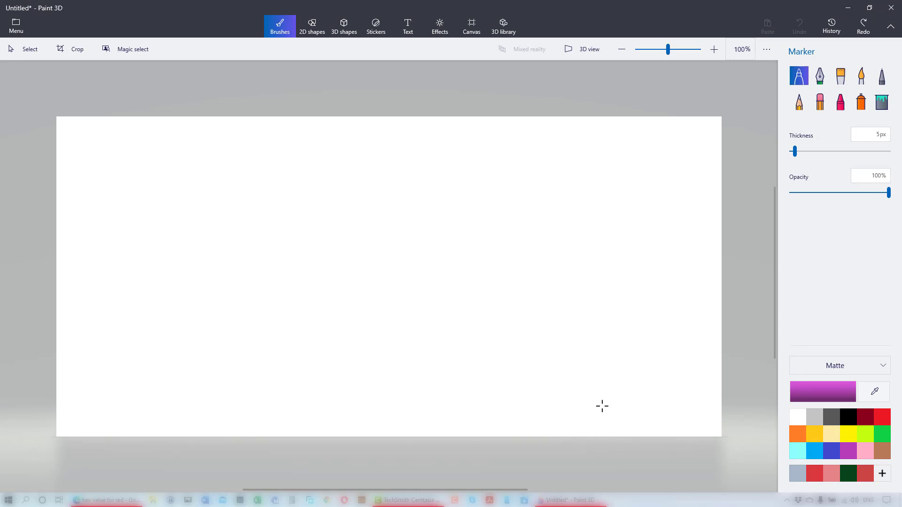
# Step: Keep the matte finish, try rose pink, and sample the grey backdrop colour with the eyedropper
pyautogui.click(887, 370)
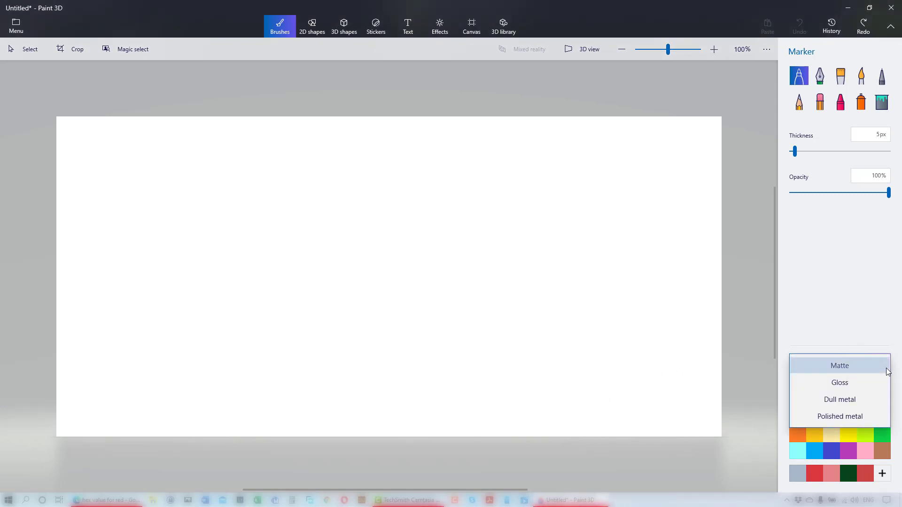
pyautogui.click(882, 369)
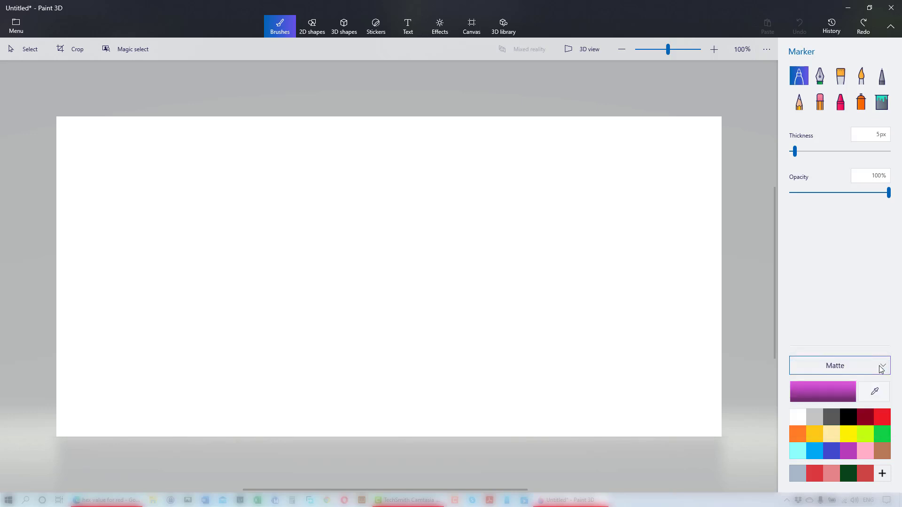
pyautogui.click(865, 452)
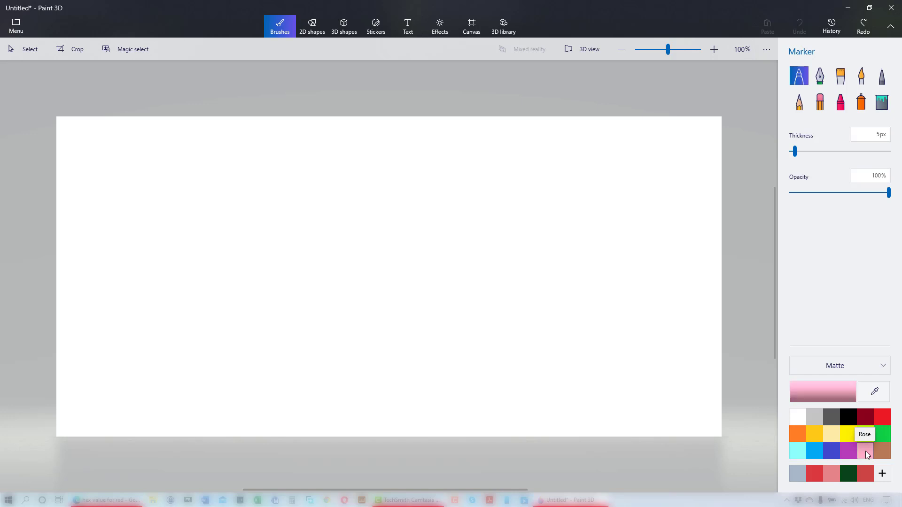
pyautogui.click(874, 392)
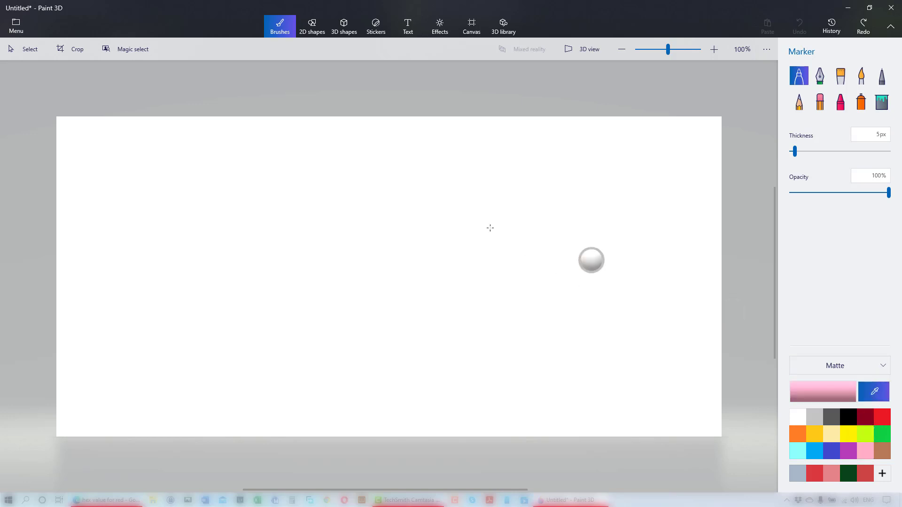
pyautogui.click(446, 102)
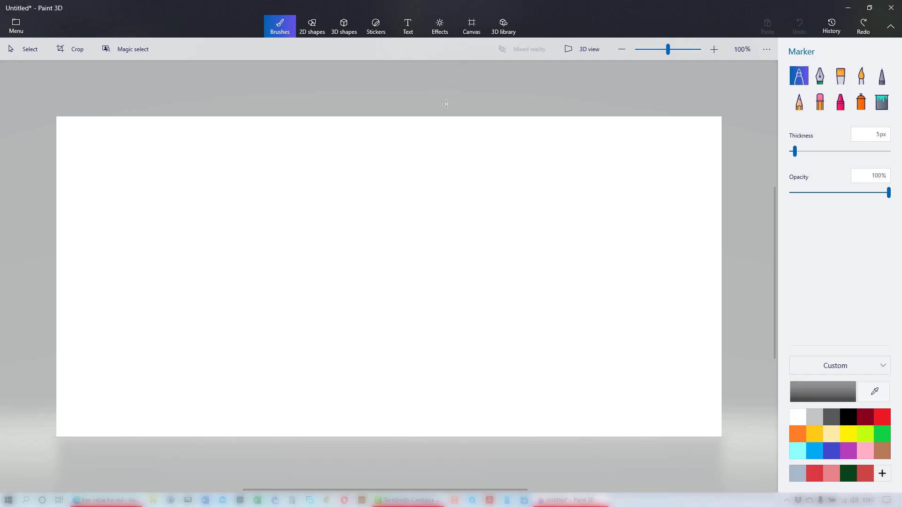
# Step: Enter hex ff0000 in Edit colour to make the active colour pure red
pyautogui.click(829, 395)
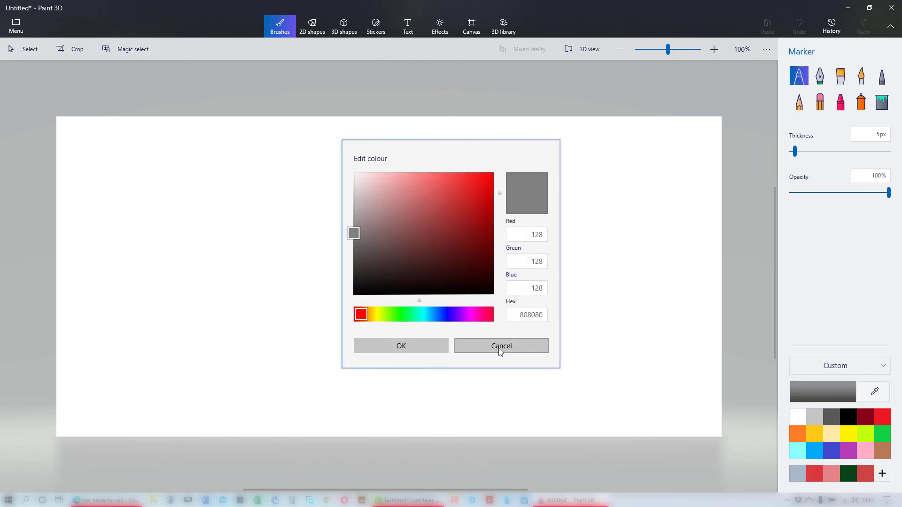
pyautogui.doubleClick(519, 315)
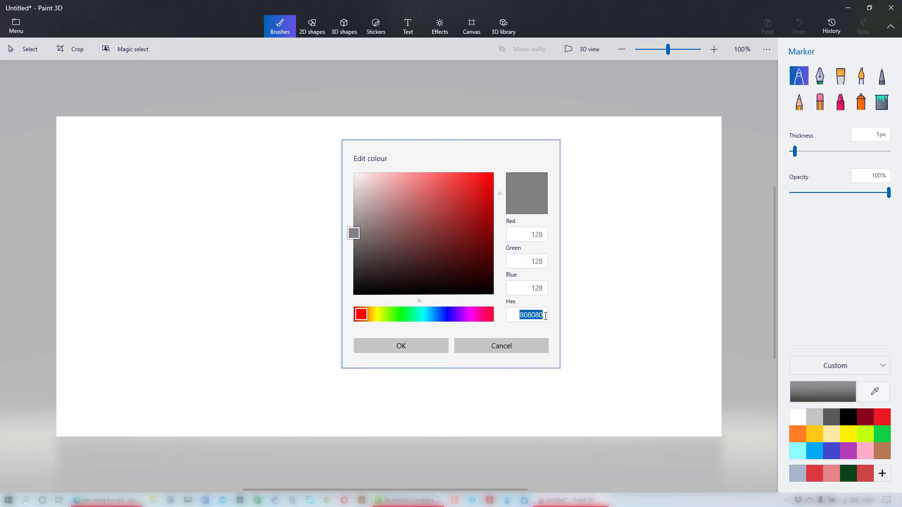
pyautogui.write('ff0000')
pyautogui.click(392, 346)
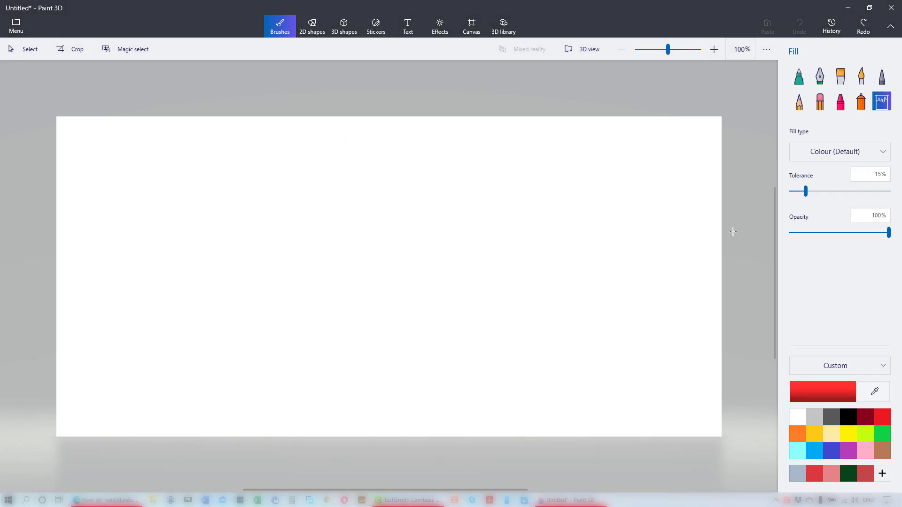
# Step: Draw a four-petal flower outline mid-canvas with the black 5px Marker
pyautogui.click(799, 80)
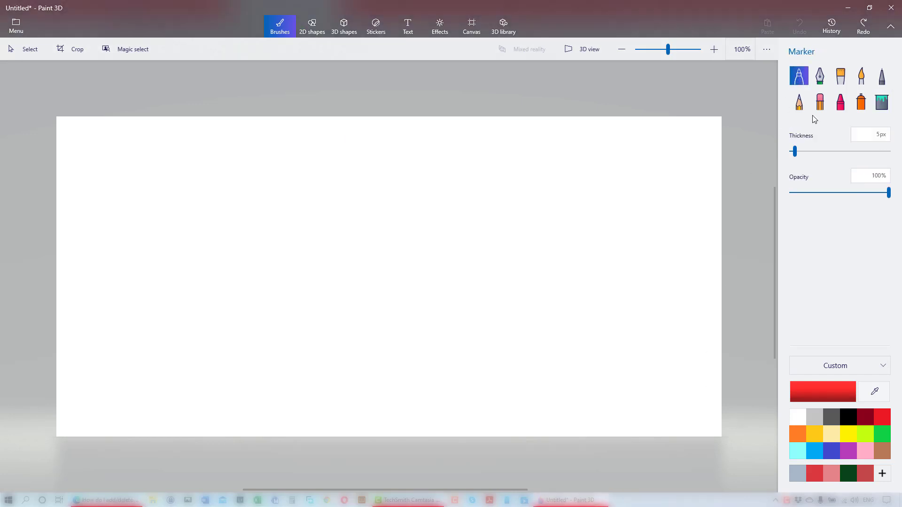
pyautogui.click(848, 419)
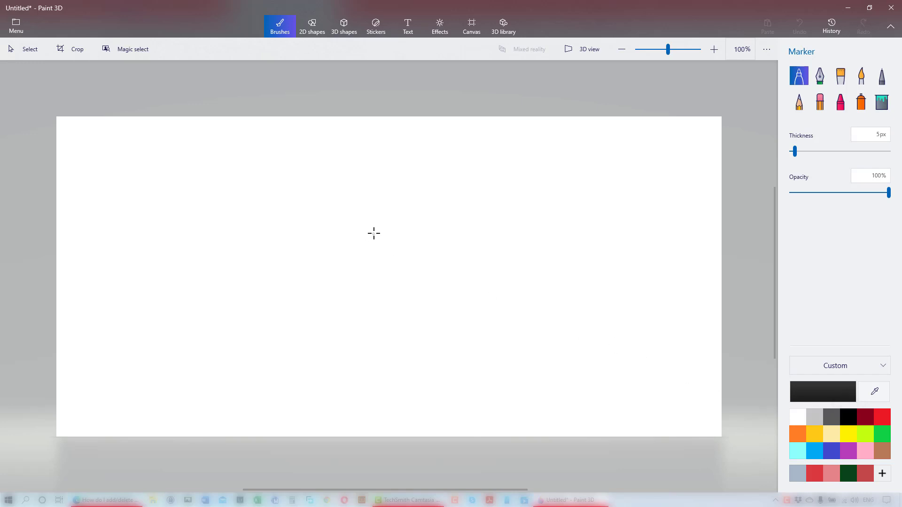
pyautogui.moveTo(373, 234)
pyautogui.mouseDown()
pyautogui.moveTo(413, 198)
pyautogui.moveTo(444, 201)
pyautogui.moveTo(446, 221)
pyautogui.moveTo(372, 235)
pyautogui.moveTo(402, 248)
pyautogui.moveTo(406, 271)
pyautogui.moveTo(375, 300)
pyautogui.moveTo(356, 276)
pyautogui.moveTo(375, 235)
pyautogui.moveTo(335, 272)
pyautogui.moveTo(303, 264)
pyautogui.moveTo(301, 245)
pyautogui.moveTo(316, 231)
pyautogui.moveTo(374, 236)
pyautogui.moveTo(346, 205)
pyautogui.moveTo(348, 185)
pyautogui.moveTo(367, 171)
pyautogui.moveTo(387, 171)
pyautogui.moveTo(387, 217)
pyautogui.mouseUp()
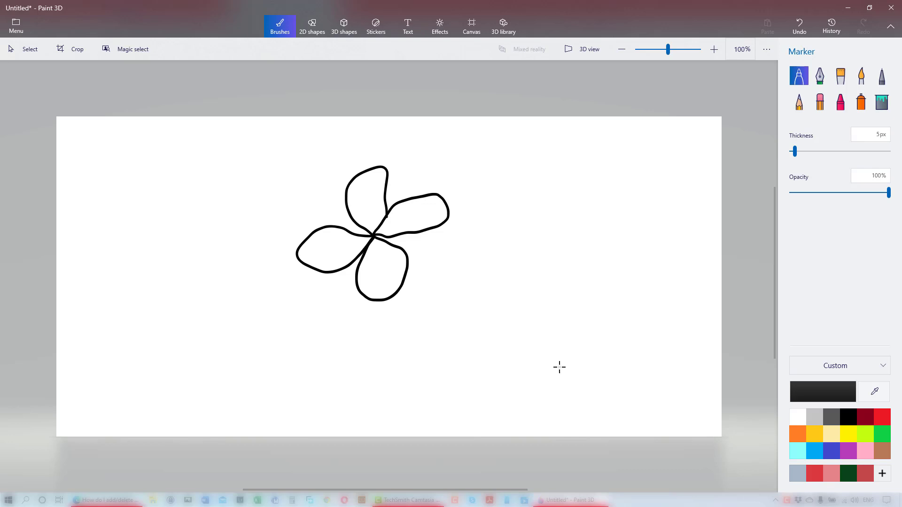
# Step: Fill the right petal purple, bottom pink, left light cyan and top blue
pyautogui.click(882, 101)
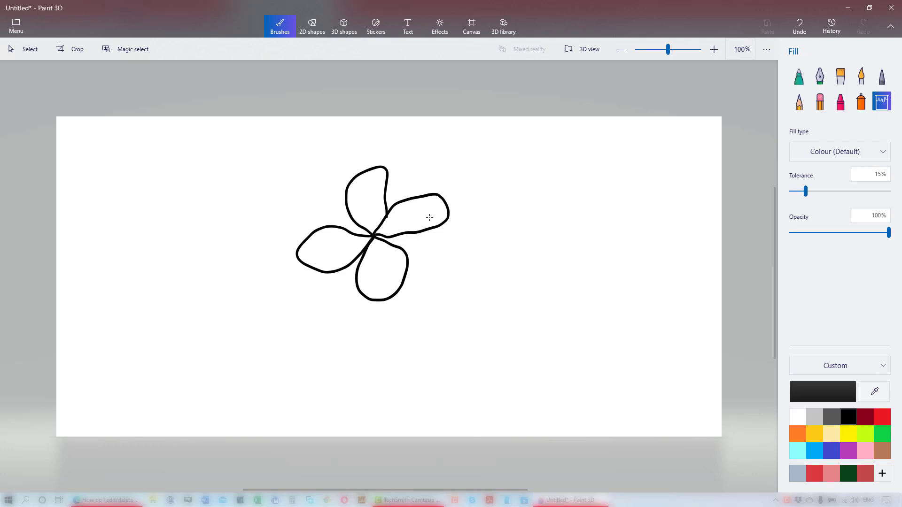
pyautogui.click(848, 453)
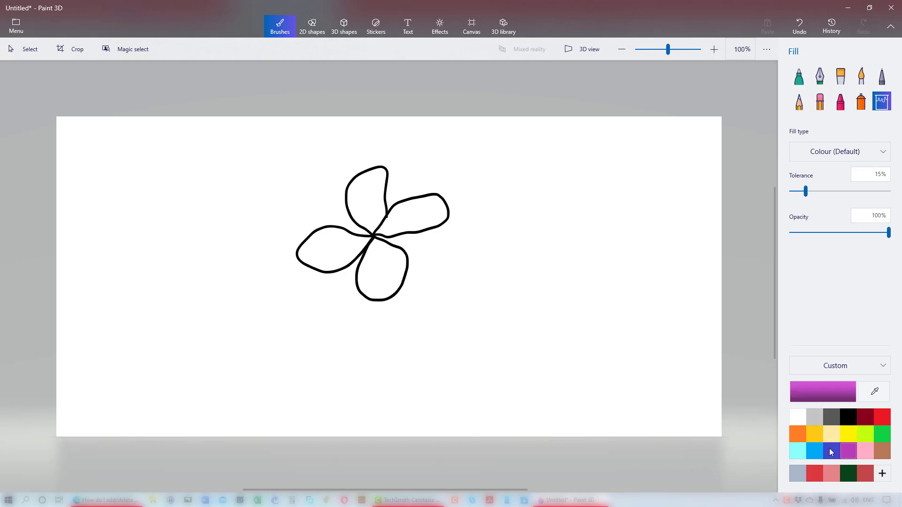
pyautogui.click(418, 221)
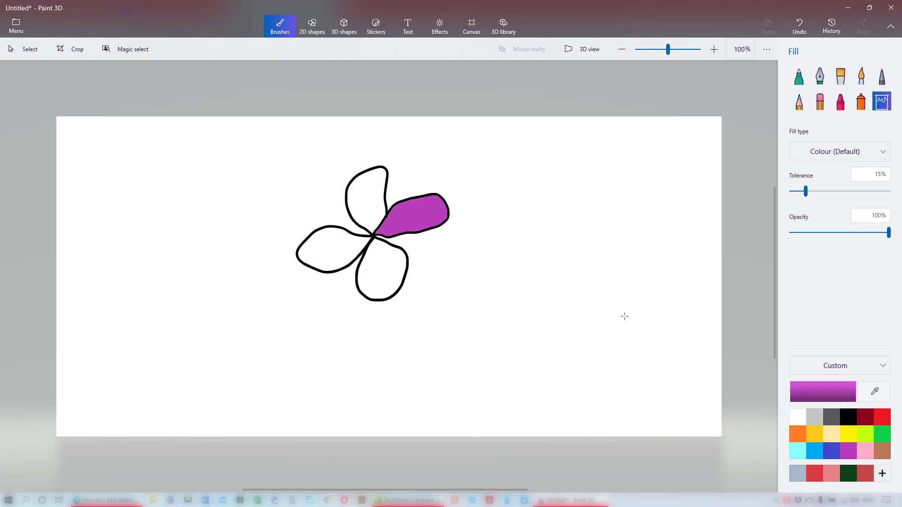
pyautogui.click(866, 455)
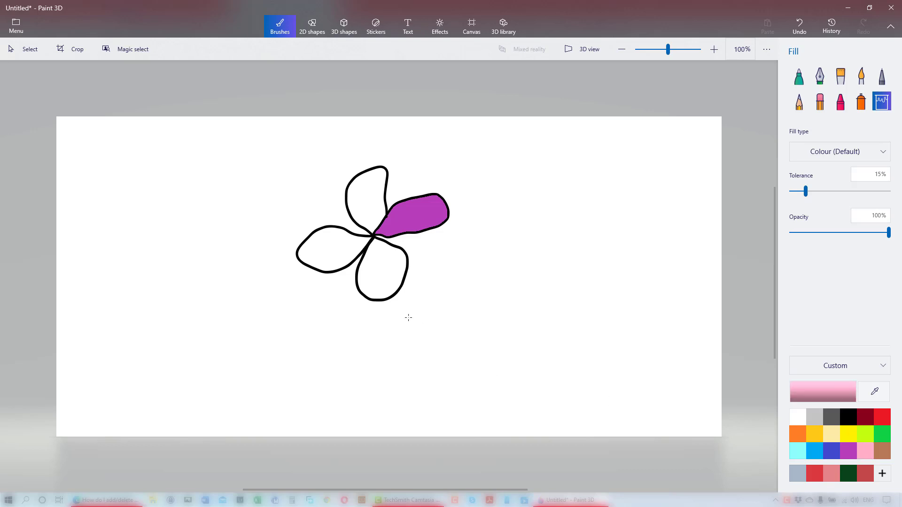
pyautogui.click(386, 277)
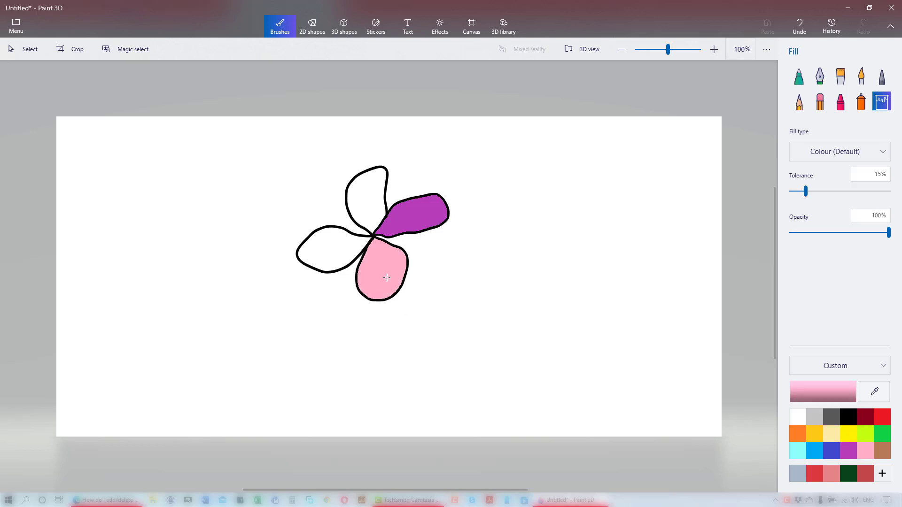
pyautogui.click(797, 451)
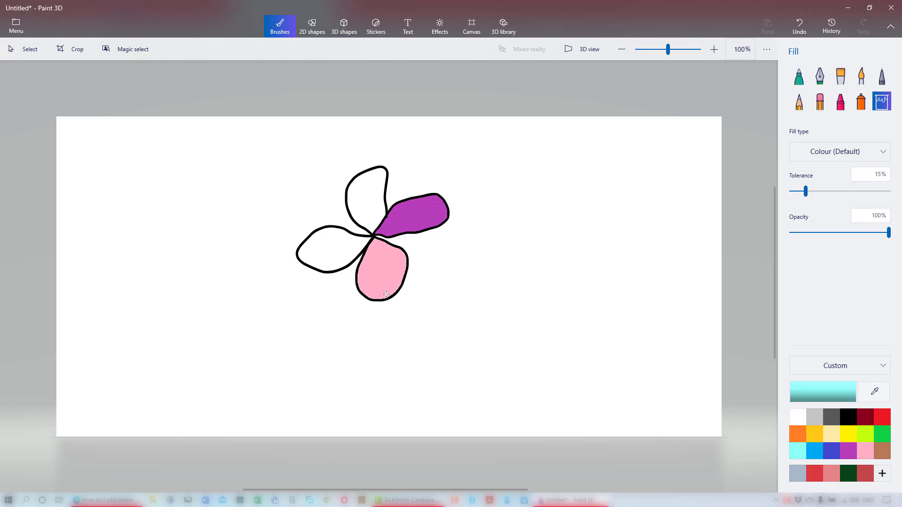
pyautogui.click(341, 245)
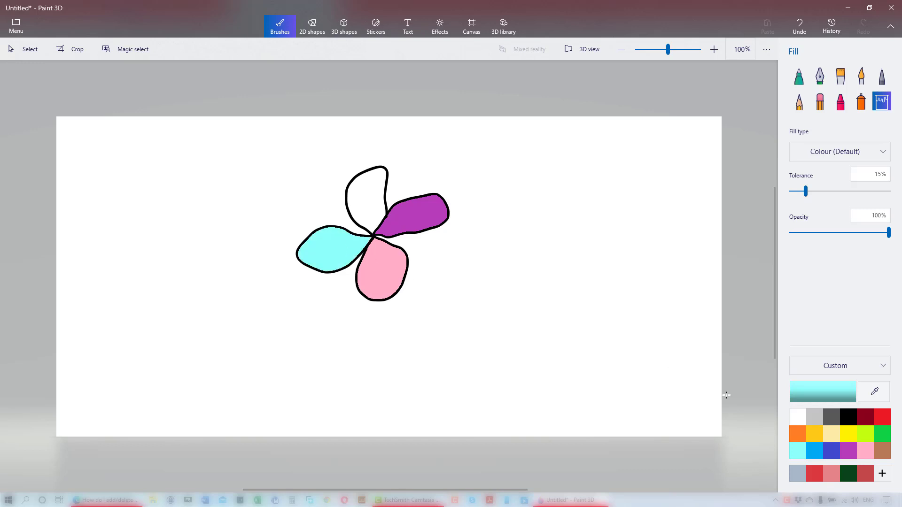
pyautogui.click(837, 452)
pyautogui.click(370, 207)
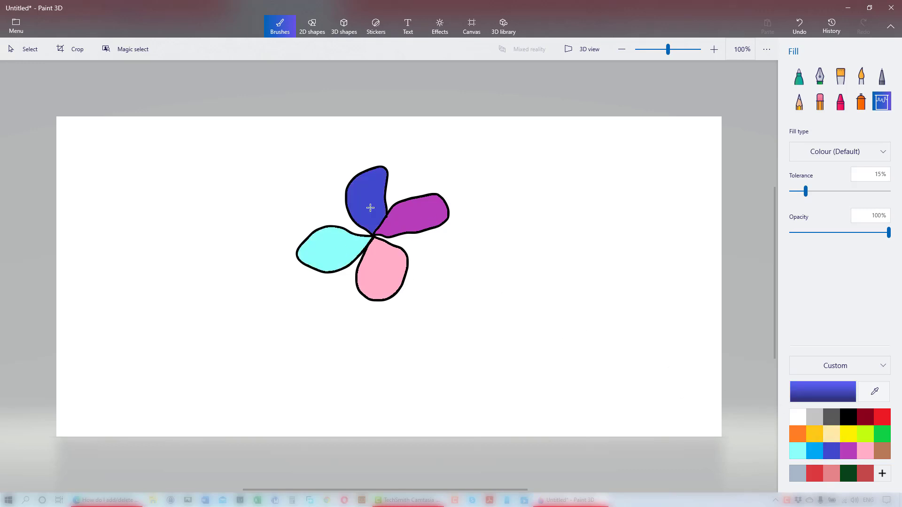
# Step: Fill the canvas background brown and turn the flower outline red
pyautogui.click(882, 451)
pyautogui.click(558, 273)
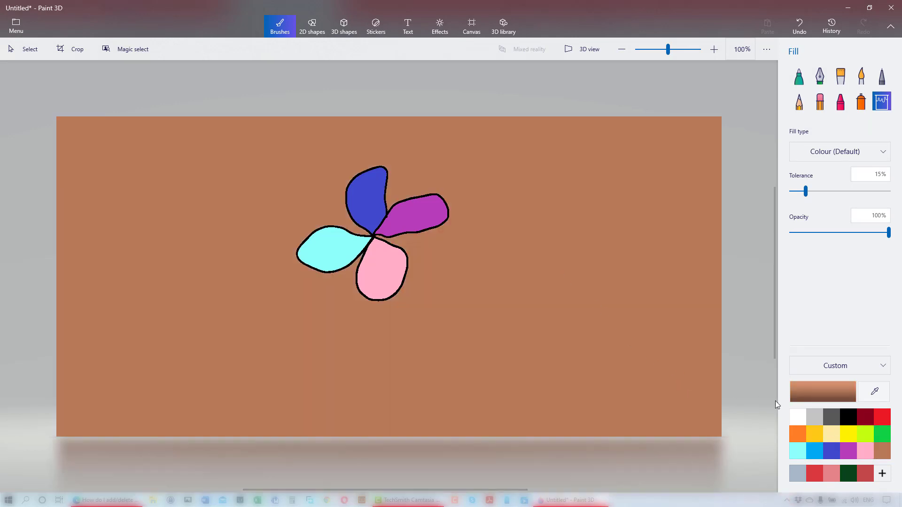
pyautogui.click(881, 418)
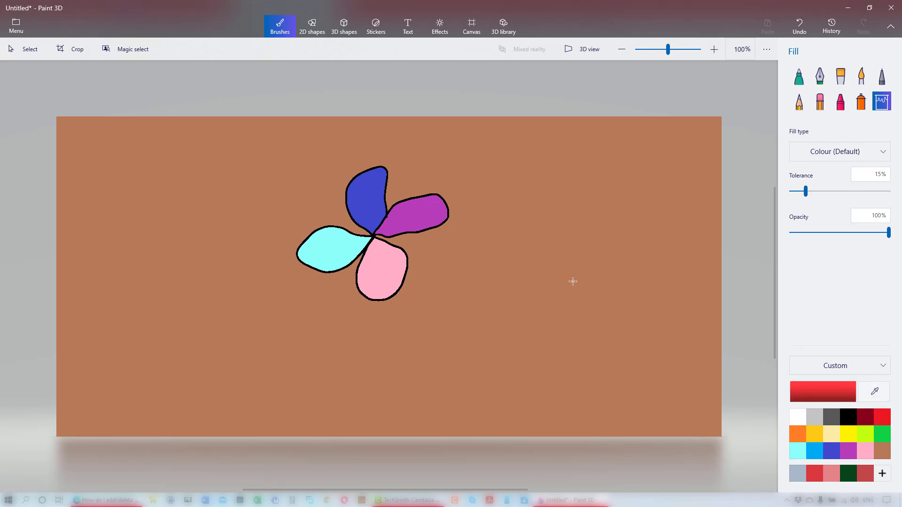
pyautogui.click(439, 195)
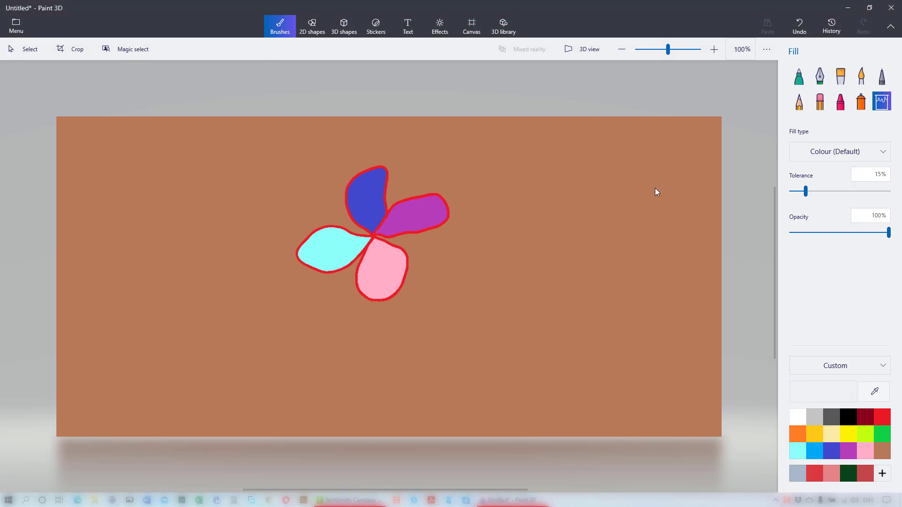
# Step: Undo the last three fills, then redo them to restore the red outline
pyautogui.click(800, 28)
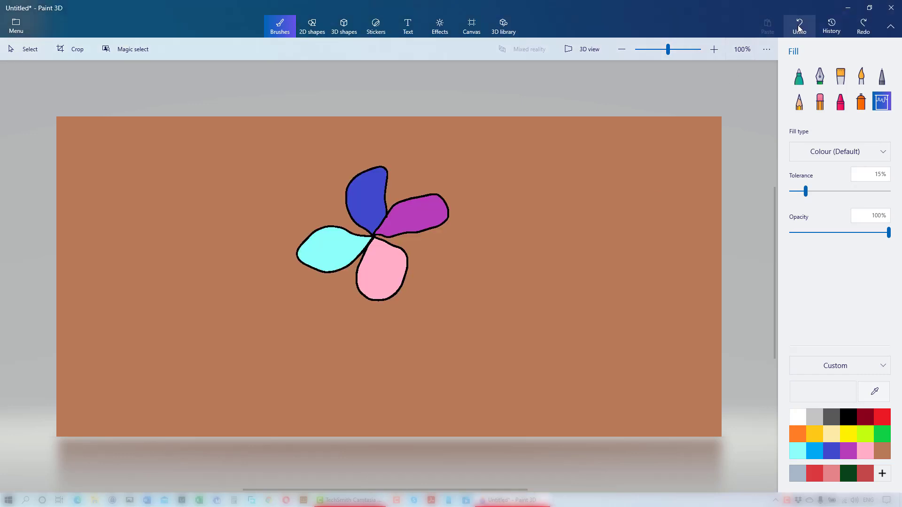
pyautogui.click(799, 28)
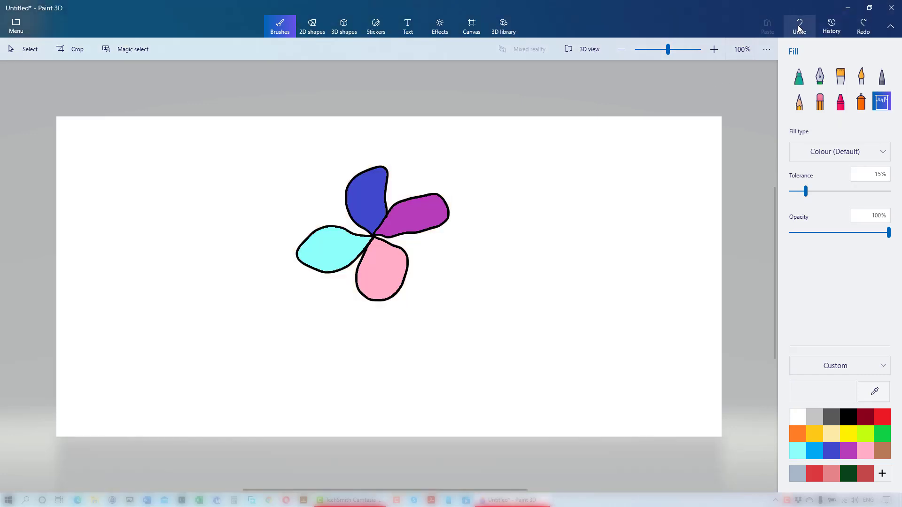
pyautogui.click(800, 28)
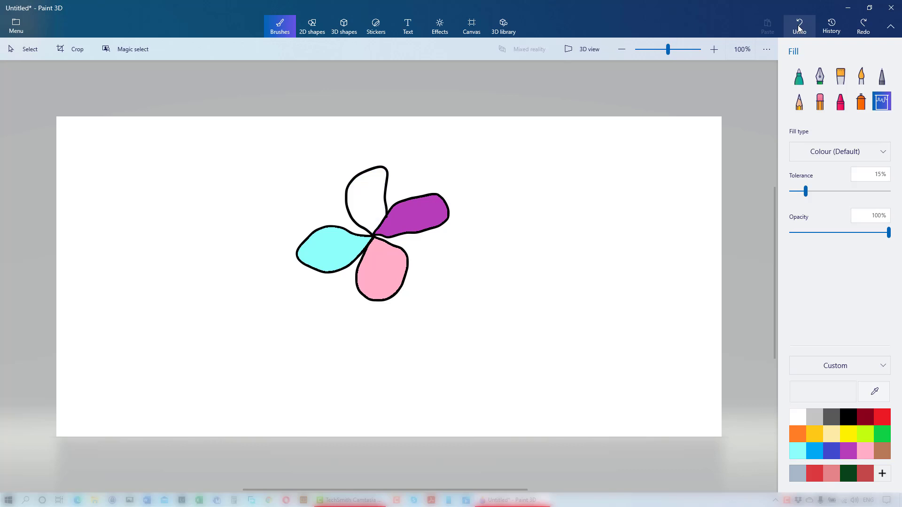
pyautogui.click(864, 28)
pyautogui.click(864, 28)
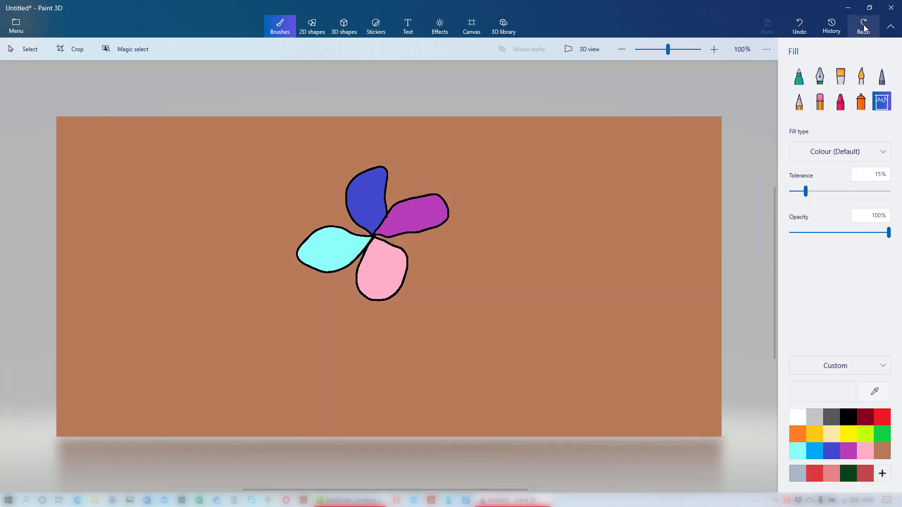
pyautogui.click(864, 29)
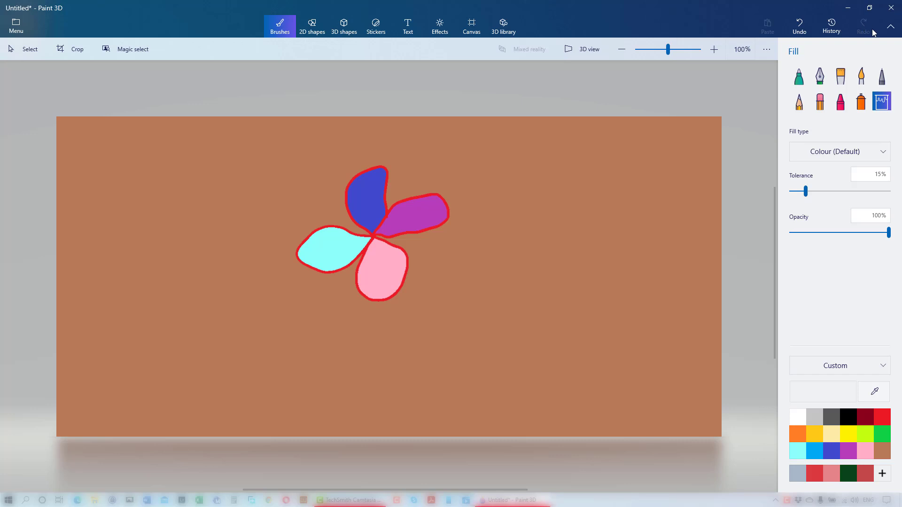
# Step: Rewind the History timeline, start recording, then slide forward to restore the full flower
pyautogui.click(832, 28)
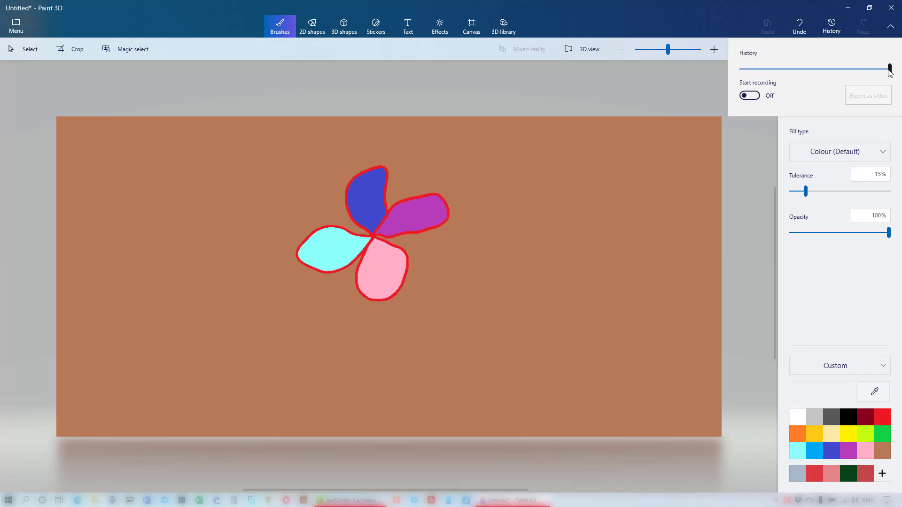
pyautogui.moveTo(888, 70); pyautogui.dragTo(804, 102)
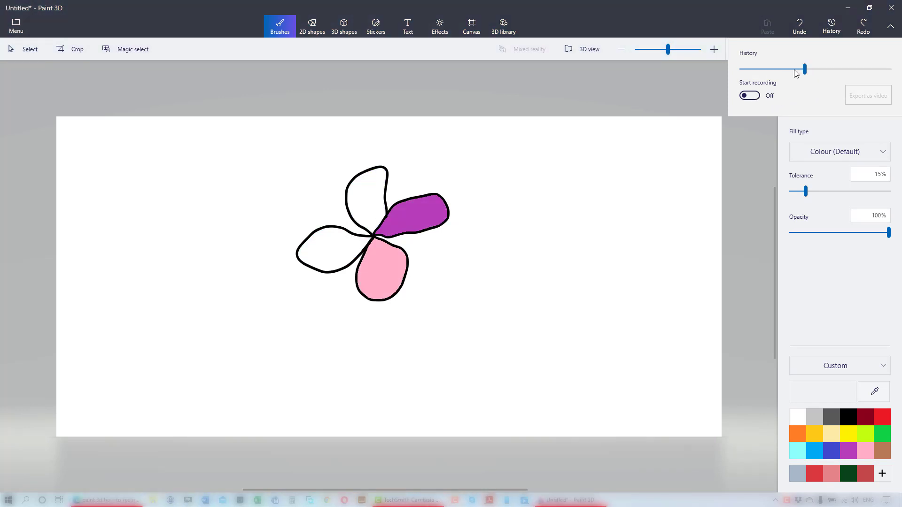
pyautogui.moveTo(802, 71); pyautogui.dragTo(717, 79)
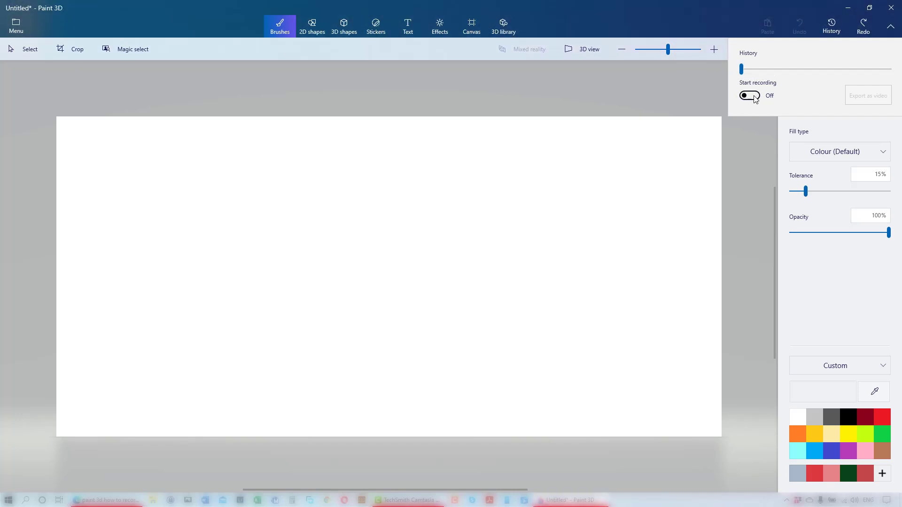
pyautogui.click(754, 96)
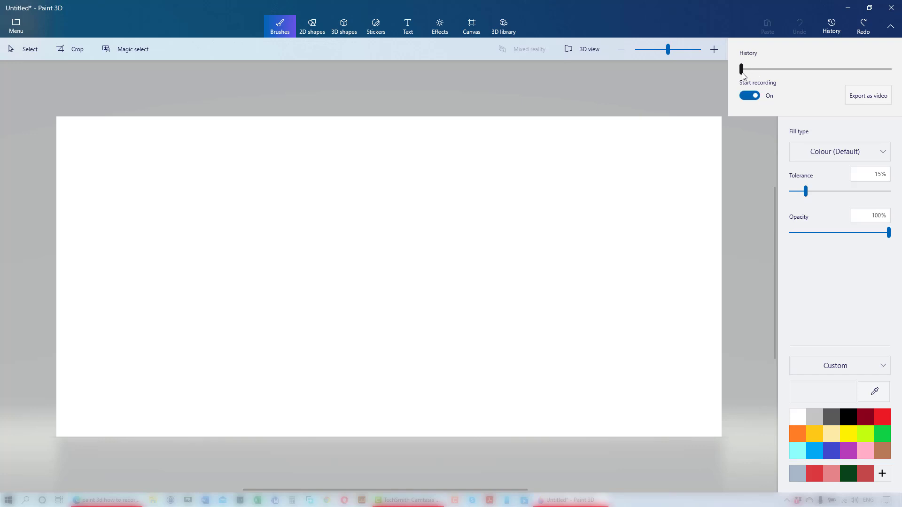
pyautogui.moveTo(741, 70); pyautogui.dragTo(894, 71)
# Step: Save the recorded history video as Paint 3D History.mp4 in the Desktop folder
pyautogui.click(876, 97)
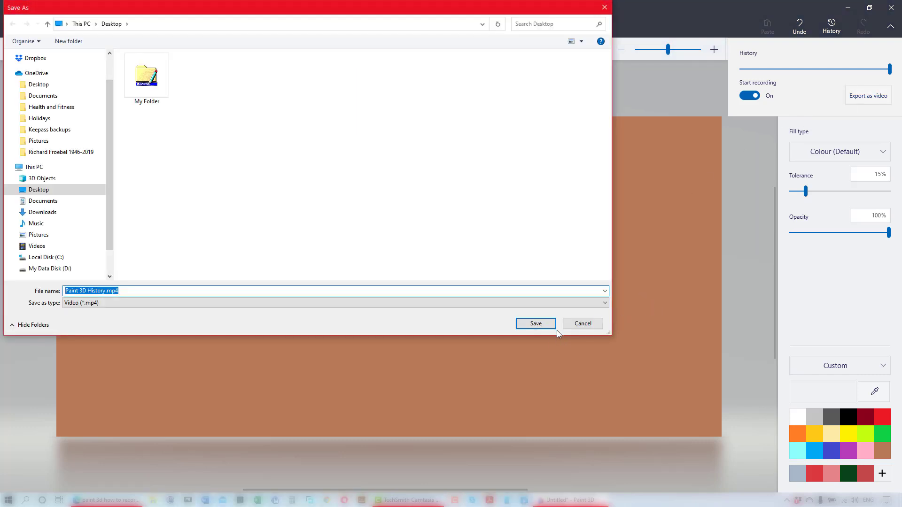
pyautogui.click(539, 328)
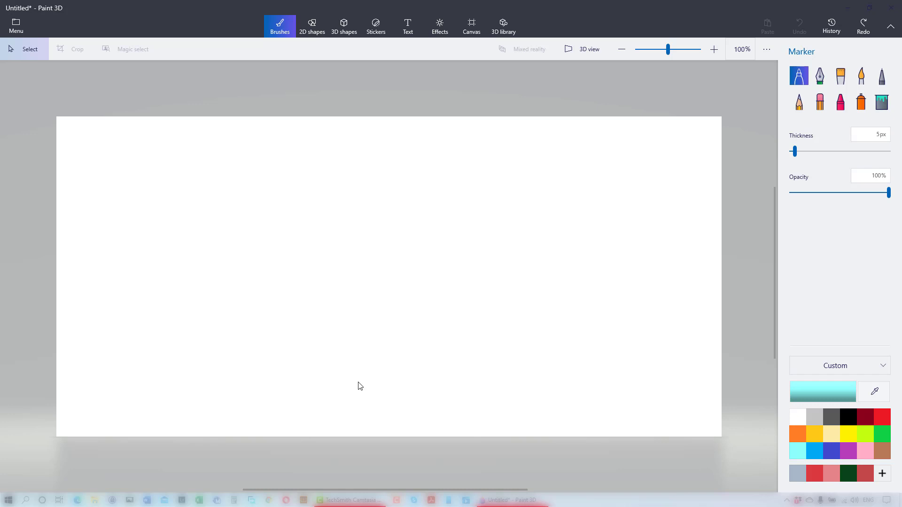
# Step: Draw a 3D Cat model across the canvas and recolour it black, hex 000000
pyautogui.click(348, 32)
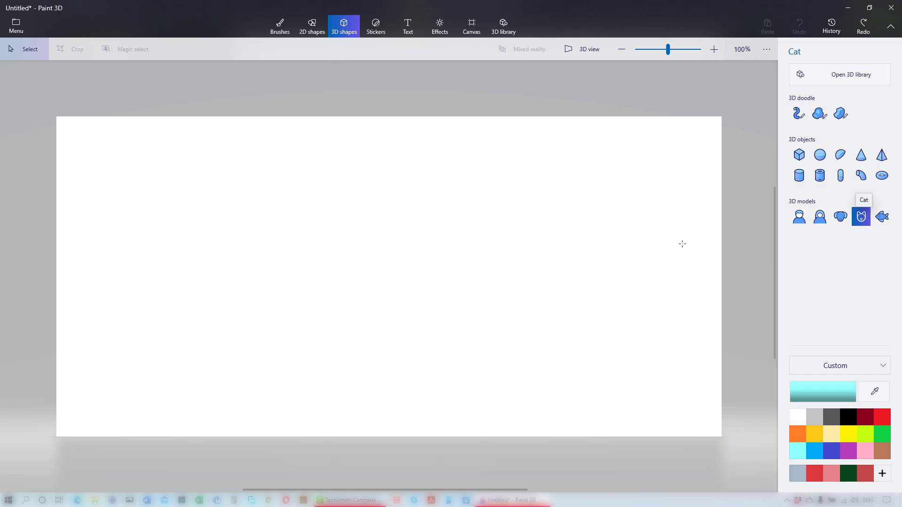
pyautogui.moveTo(298, 215); pyautogui.dragTo(760, 383)
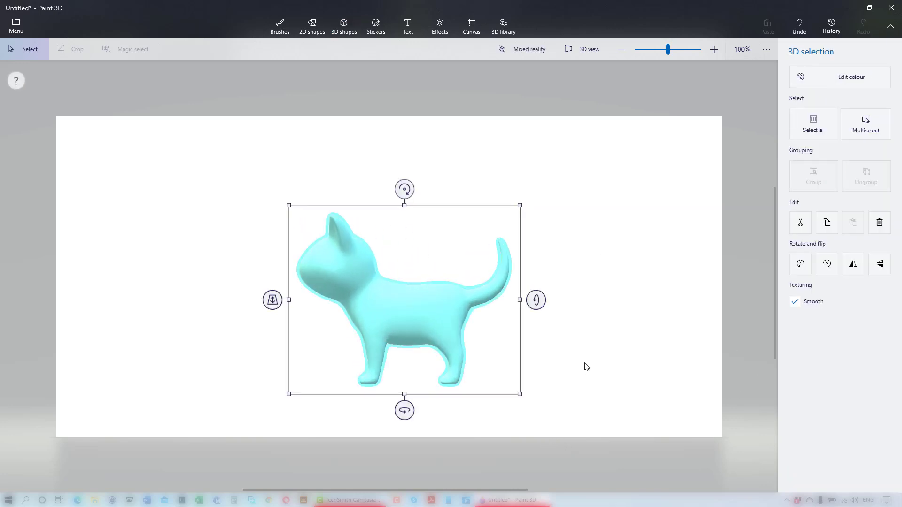
pyautogui.click(846, 80)
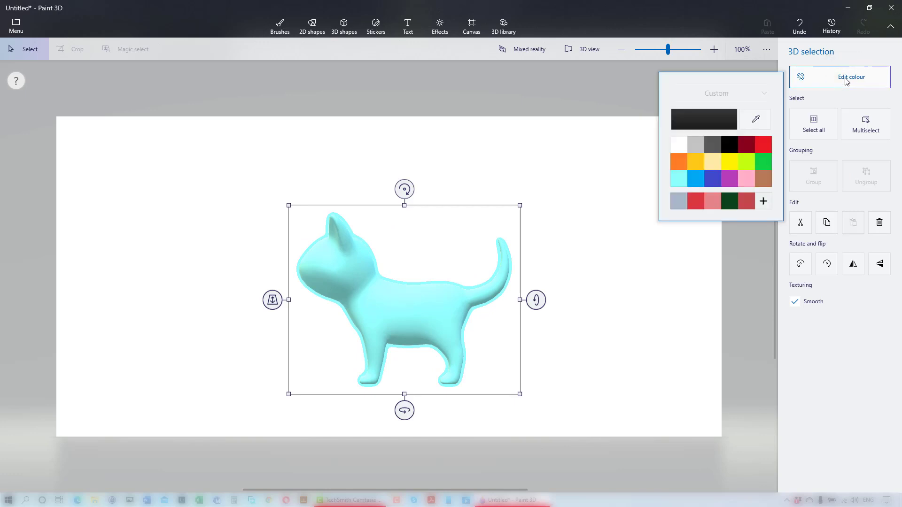
pyautogui.click(726, 120)
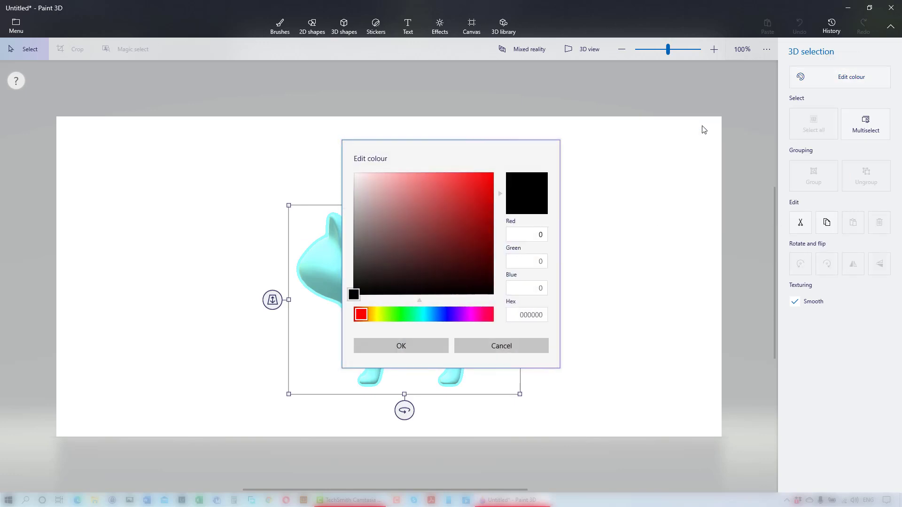
pyautogui.click(424, 349)
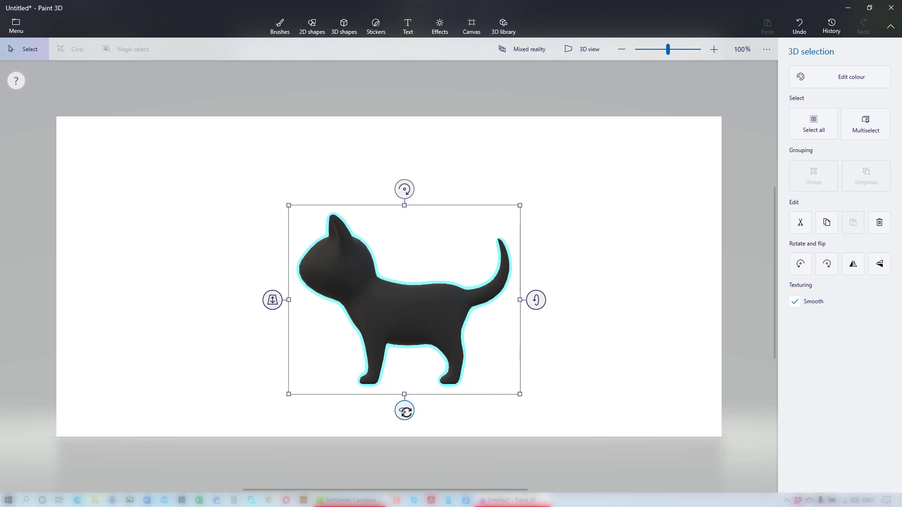
# Step: Turn the cat to side profile, push it back in depth and slide it onto the canvas
pyautogui.moveTo(404, 411)
pyautogui.mouseDown()
pyautogui.moveTo(501, 396)
pyautogui.moveTo(587, 359)
pyautogui.moveTo(408, 412)
pyautogui.mouseUp()
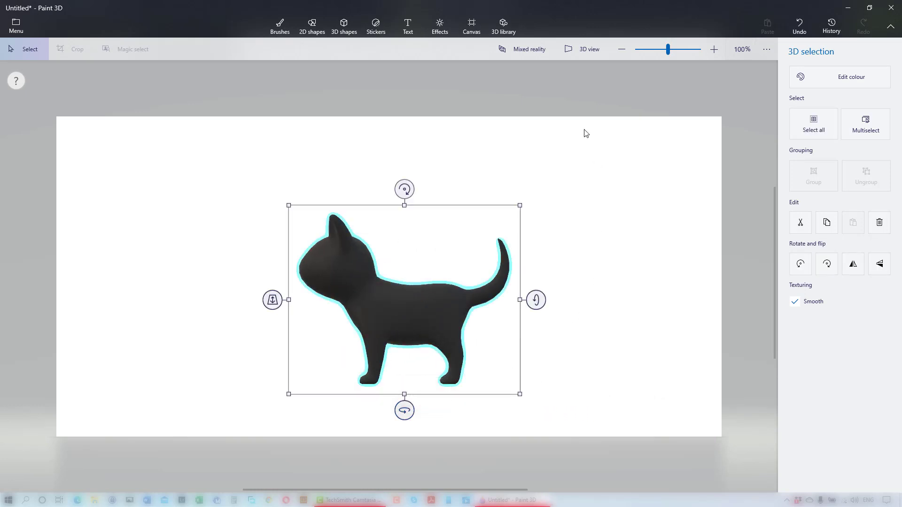
pyautogui.click(581, 52)
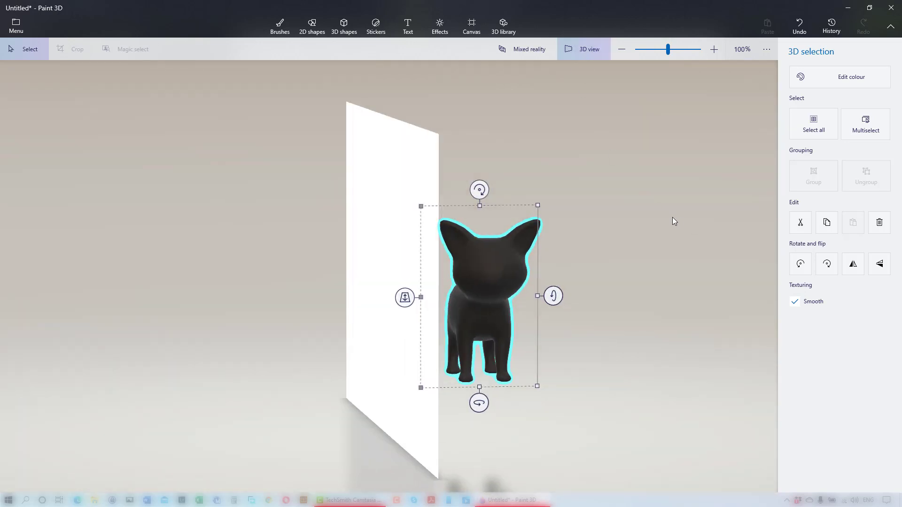
pyautogui.click(571, 51)
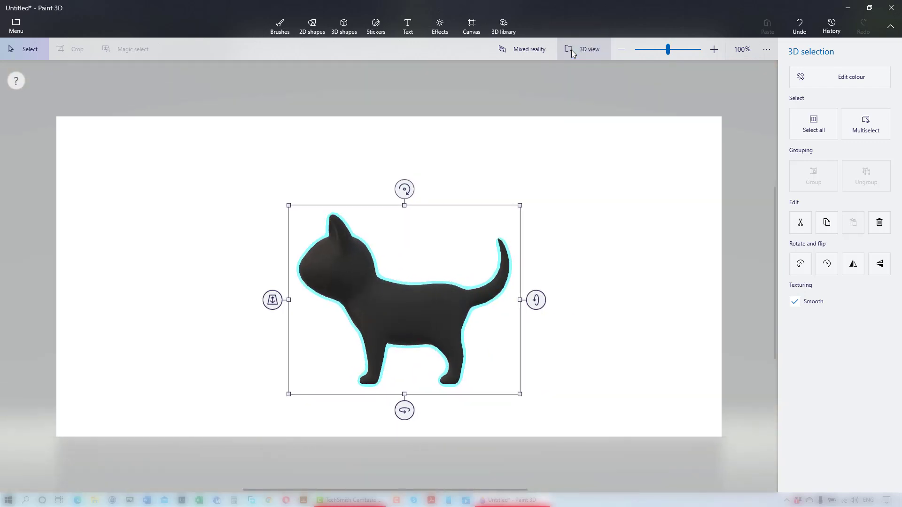
pyautogui.moveTo(272, 299); pyautogui.dragTo(303, 203)
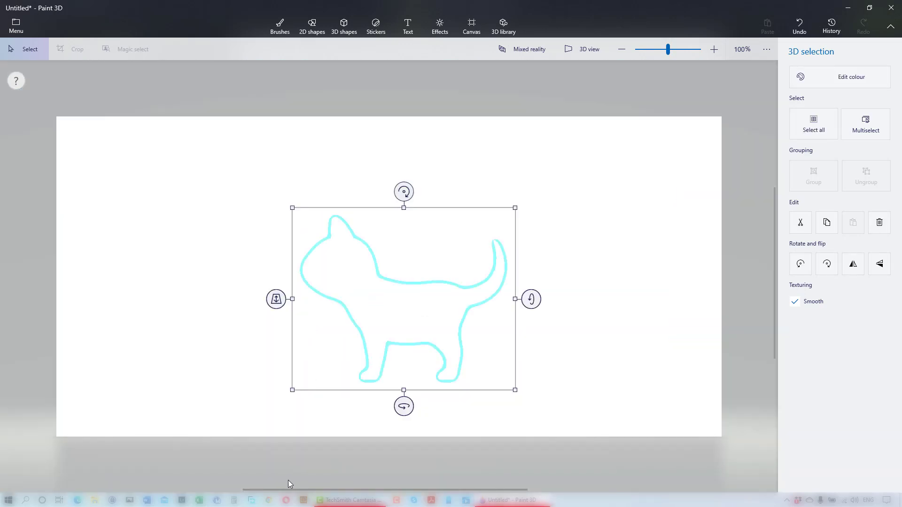
pyautogui.click(576, 50)
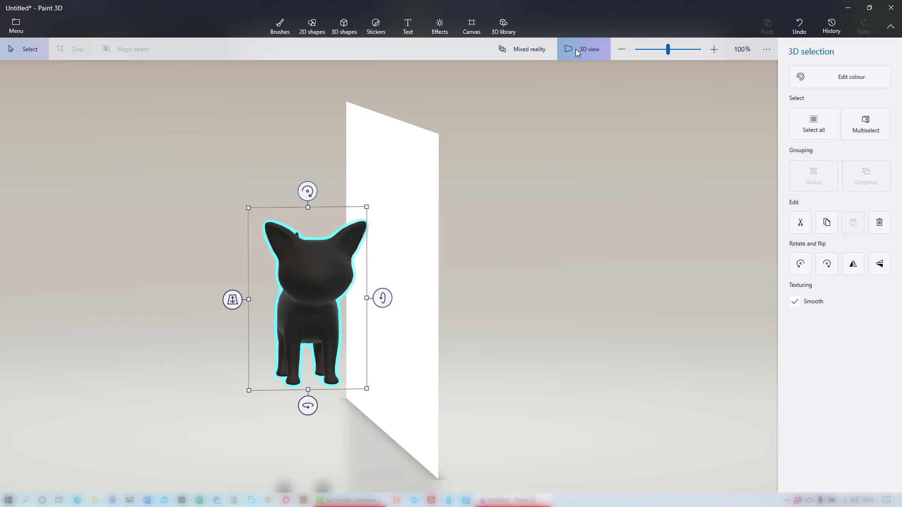
pyautogui.moveTo(319, 280); pyautogui.dragTo(501, 257)
pyautogui.click(589, 44)
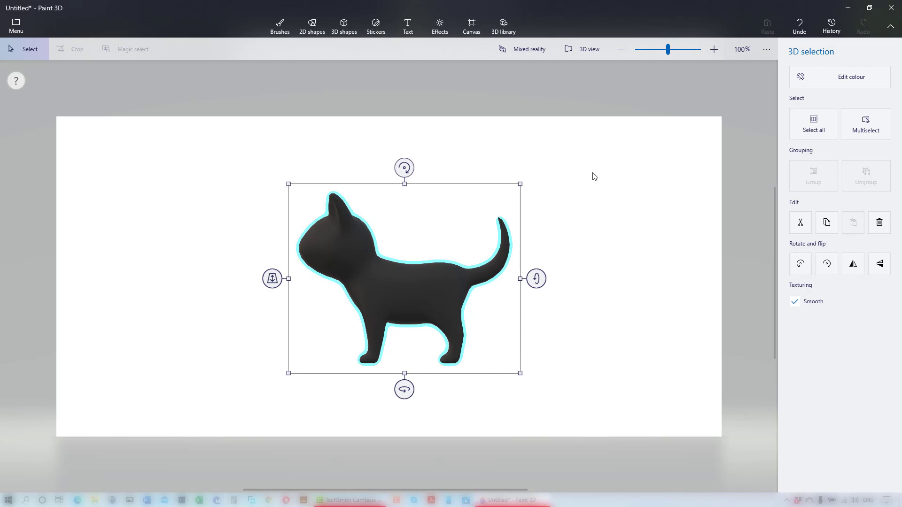
# Step: Turn Show canvas off in the Canvas settings
pyautogui.click(473, 29)
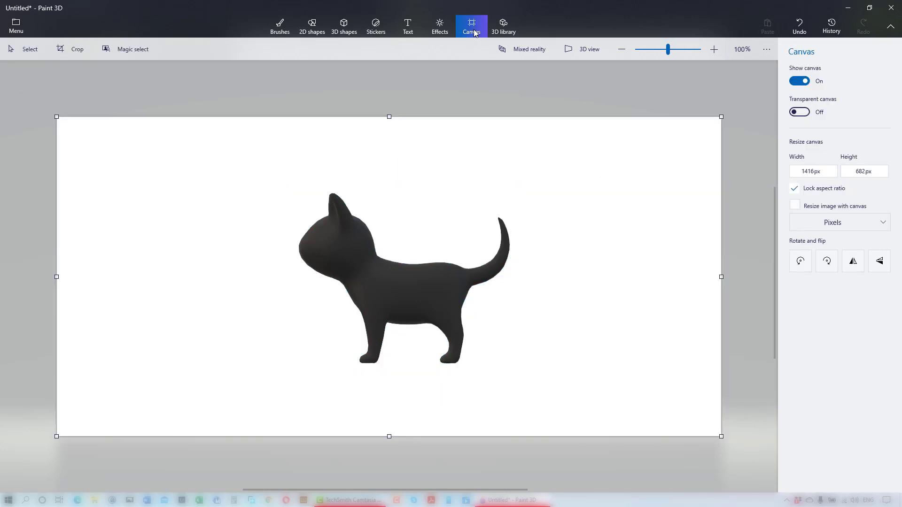
pyautogui.click(798, 81)
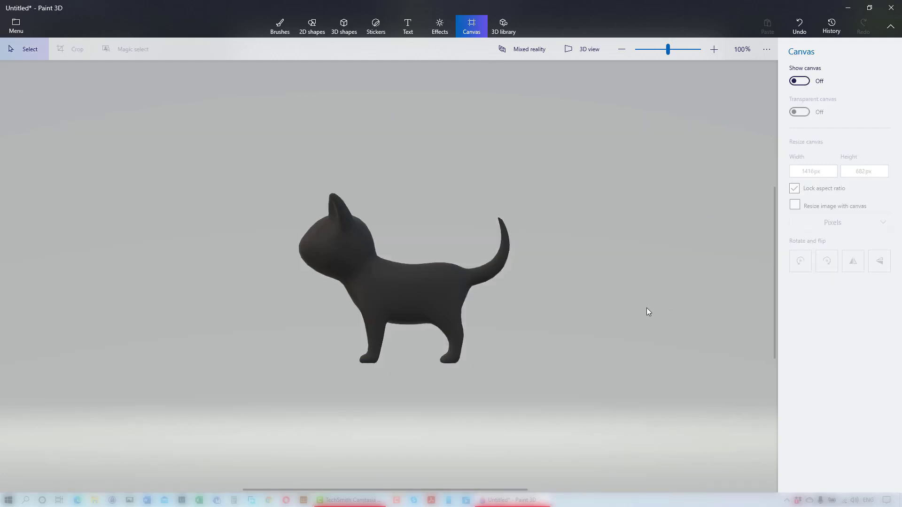
# Step: Choose the white Spray can brush at 54px thickness and spray the cat's tail
pyautogui.click(286, 25)
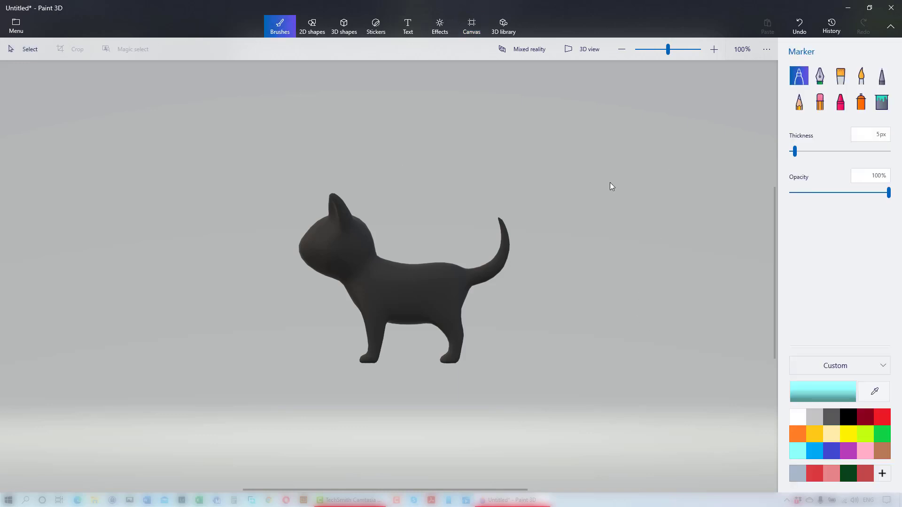
pyautogui.click(860, 106)
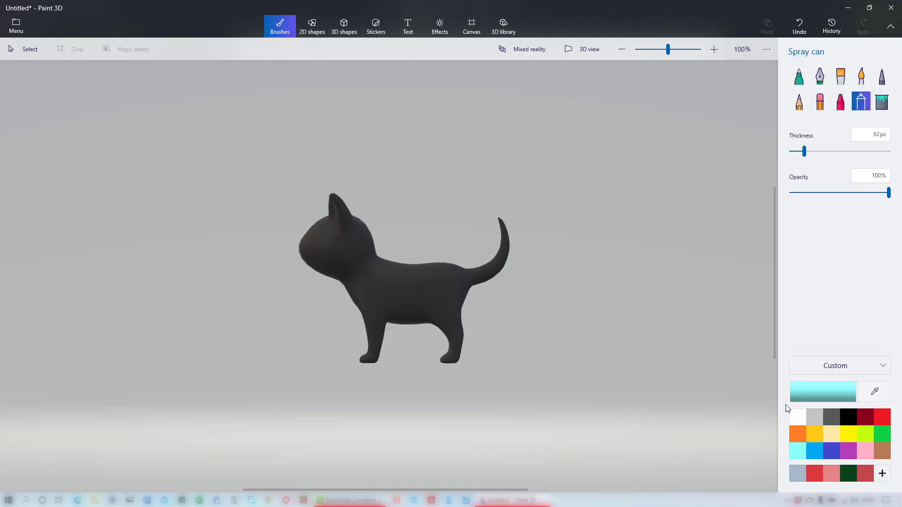
pyautogui.click(798, 417)
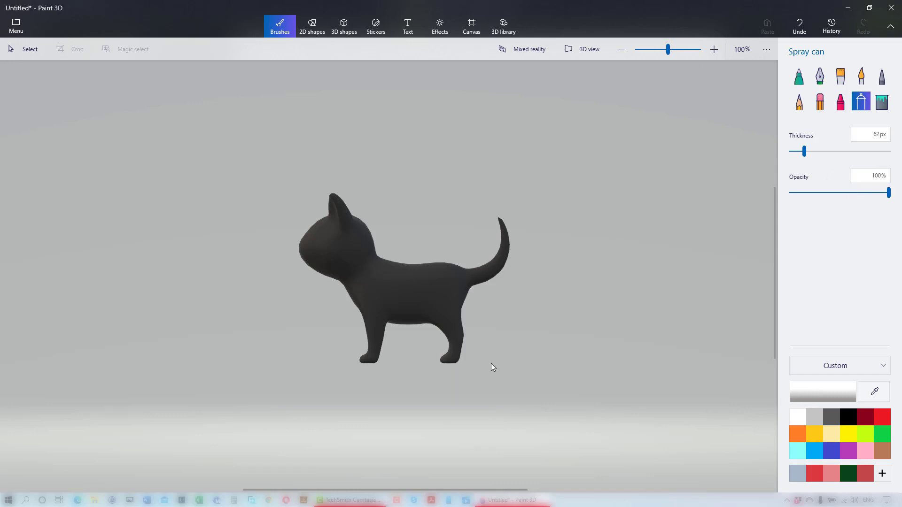
pyautogui.moveTo(803, 157); pyautogui.dragTo(802, 158)
pyautogui.moveTo(474, 276)
pyautogui.mouseDown()
pyautogui.moveTo(497, 259)
pyautogui.moveTo(499, 223)
pyautogui.moveTo(503, 266)
pyautogui.moveTo(493, 271)
pyautogui.mouseUp()
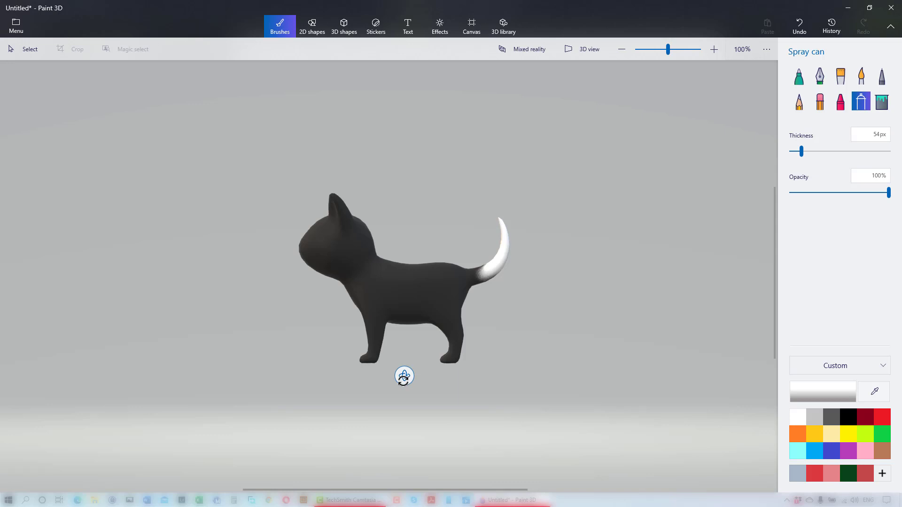
# Step: Rotate the cat to spray white down its tail from several angles, then reset the view
pyautogui.moveTo(402, 378); pyautogui.dragTo(642, 386)
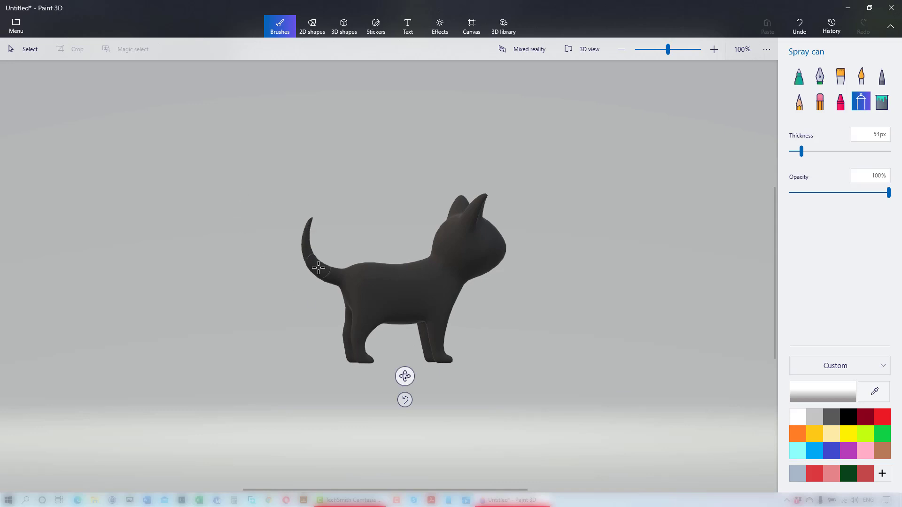
pyautogui.moveTo(309, 220)
pyautogui.mouseDown()
pyautogui.moveTo(322, 269)
pyautogui.moveTo(301, 247)
pyautogui.moveTo(312, 215)
pyautogui.moveTo(302, 238)
pyautogui.mouseUp()
pyautogui.moveTo(405, 376); pyautogui.dragTo(519, 368)
pyautogui.moveTo(427, 253); pyautogui.dragTo(427, 238)
pyautogui.moveTo(406, 389)
pyautogui.mouseDown()
pyautogui.moveTo(462, 392)
pyautogui.moveTo(563, 423)
pyautogui.mouseUp()
pyautogui.moveTo(455, 193); pyautogui.dragTo(452, 217)
pyautogui.moveTo(404, 424)
pyautogui.mouseDown()
pyautogui.moveTo(423, 423)
pyautogui.moveTo(431, 401)
pyautogui.moveTo(434, 434)
pyautogui.mouseUp()
pyautogui.moveTo(428, 183)
pyautogui.mouseDown()
pyautogui.moveTo(422, 221)
pyautogui.moveTo(433, 173)
pyautogui.moveTo(441, 188)
pyautogui.mouseUp()
pyautogui.click(403, 453)
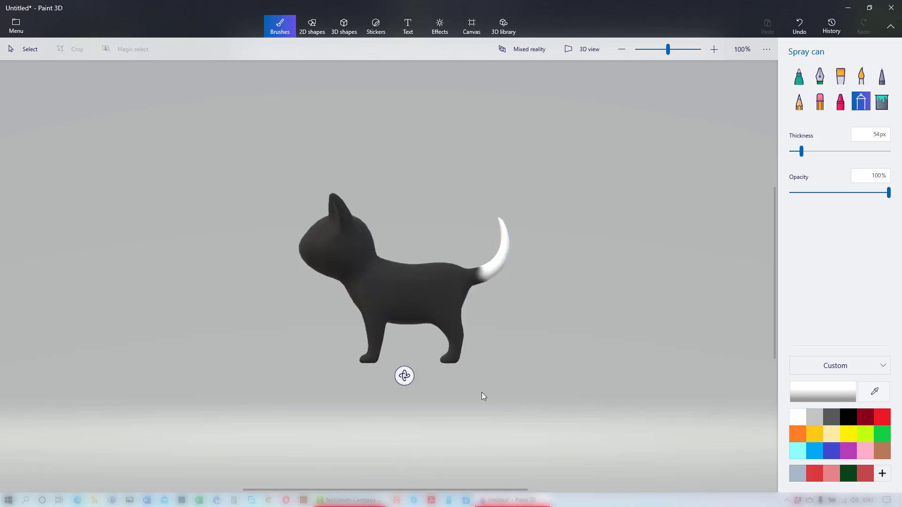
# Step: Turn the cat to face forward and stamp a blue Cat eye sticker on its face
pyautogui.moveTo(403, 376); pyautogui.dragTo(509, 376)
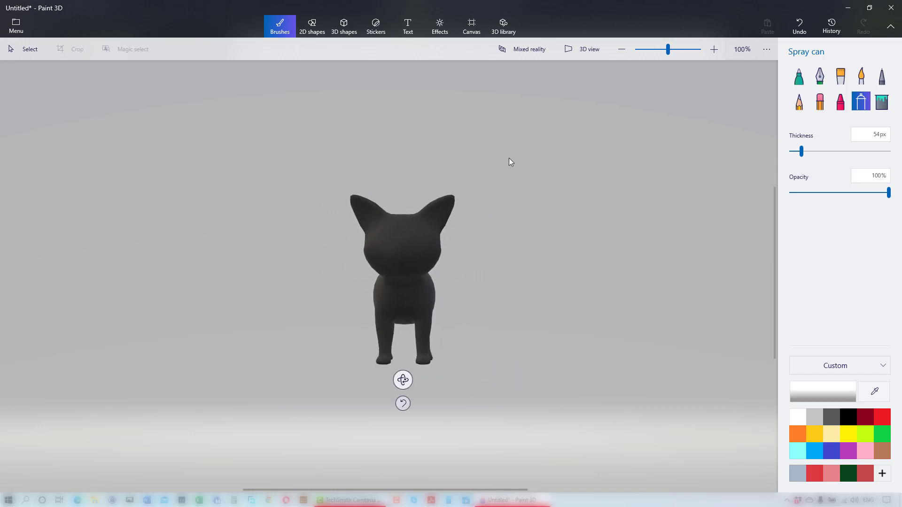
pyautogui.click(374, 29)
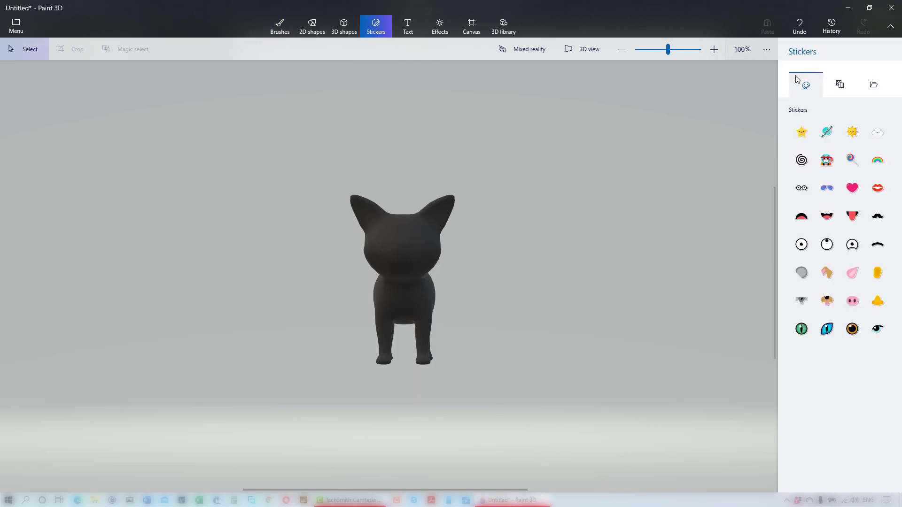
pyautogui.click(840, 87)
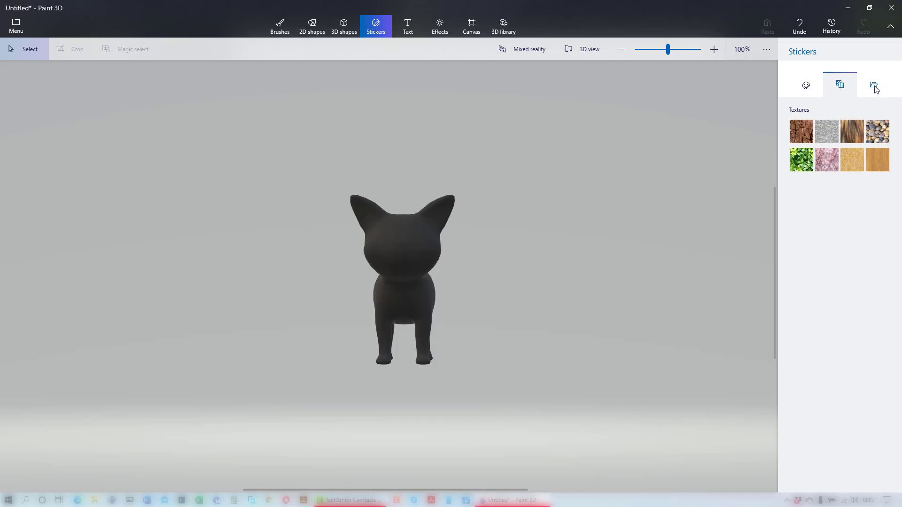
pyautogui.click(806, 86)
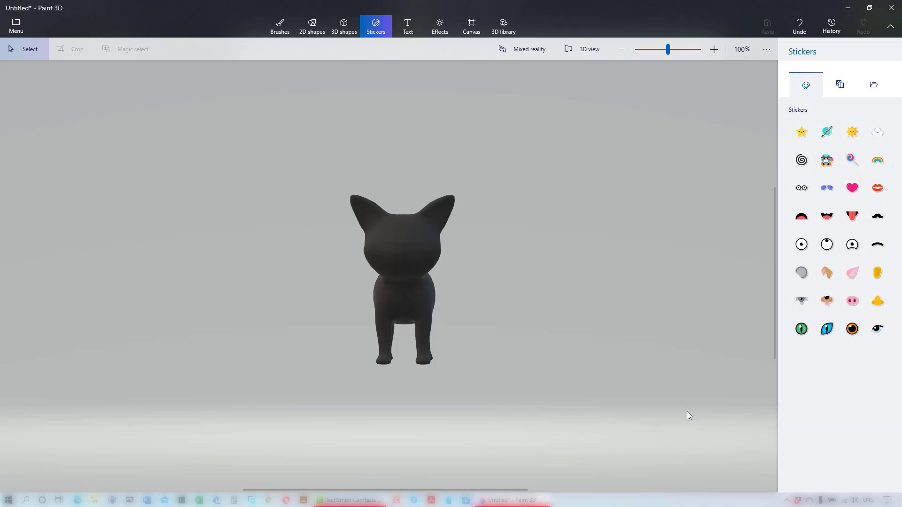
pyautogui.click(827, 329)
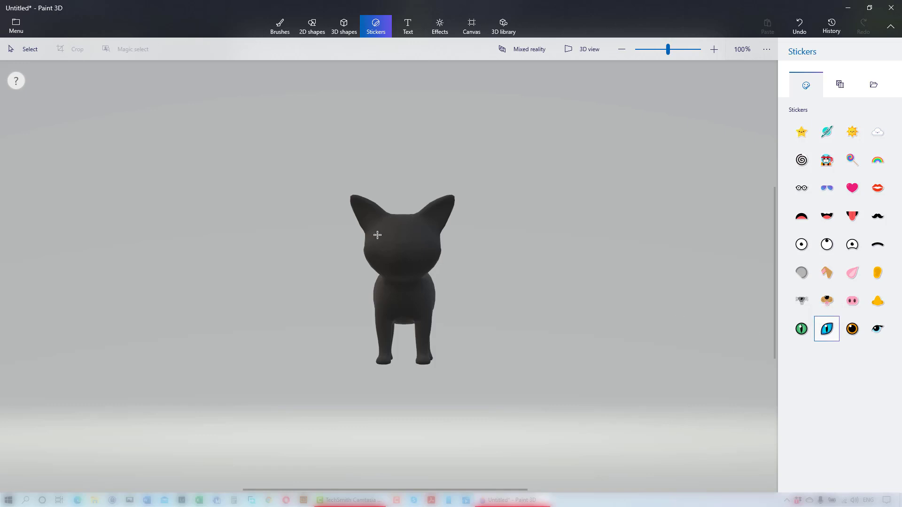
pyautogui.moveTo(382, 235)
pyautogui.mouseDown()
pyautogui.moveTo(393, 254)
pyautogui.moveTo(386, 240)
pyautogui.mouseUp()
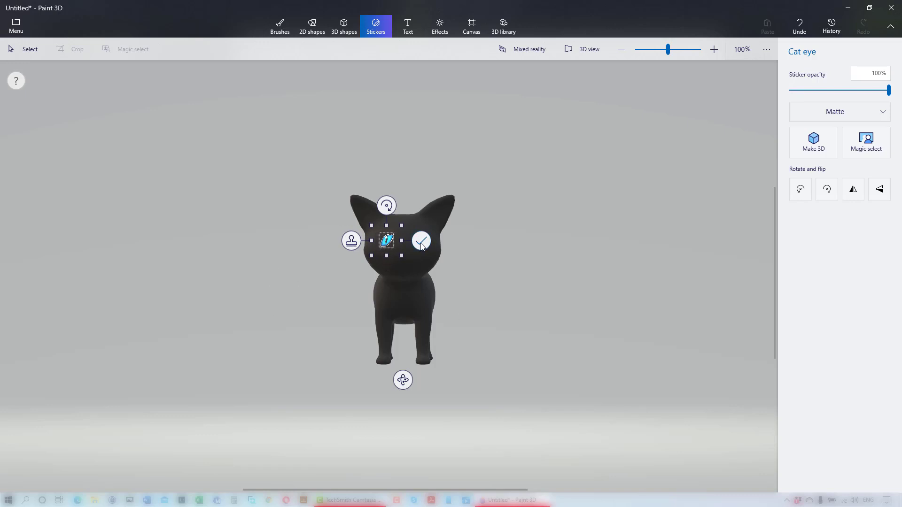
# Step: Copy the cat eye to the other eye position, flip it horizontally, and fix it in place
pyautogui.click(350, 248)
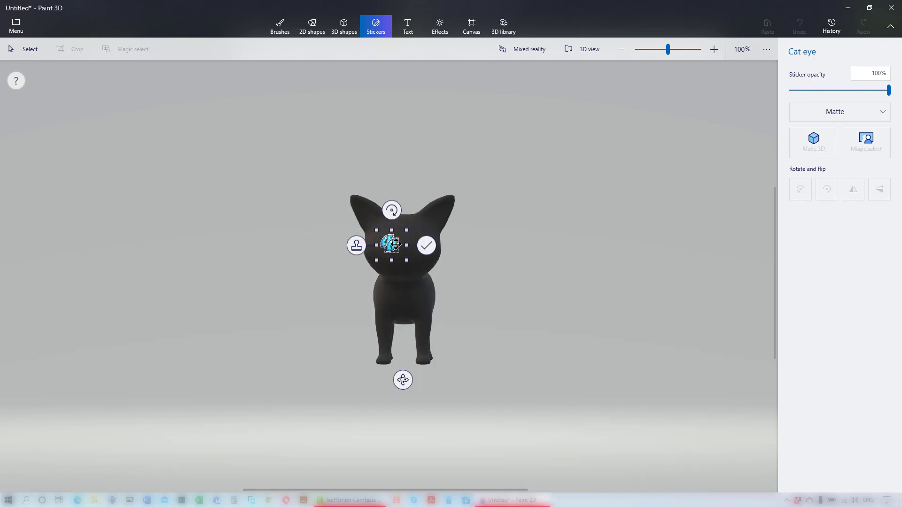
pyautogui.moveTo(395, 243); pyautogui.dragTo(417, 241)
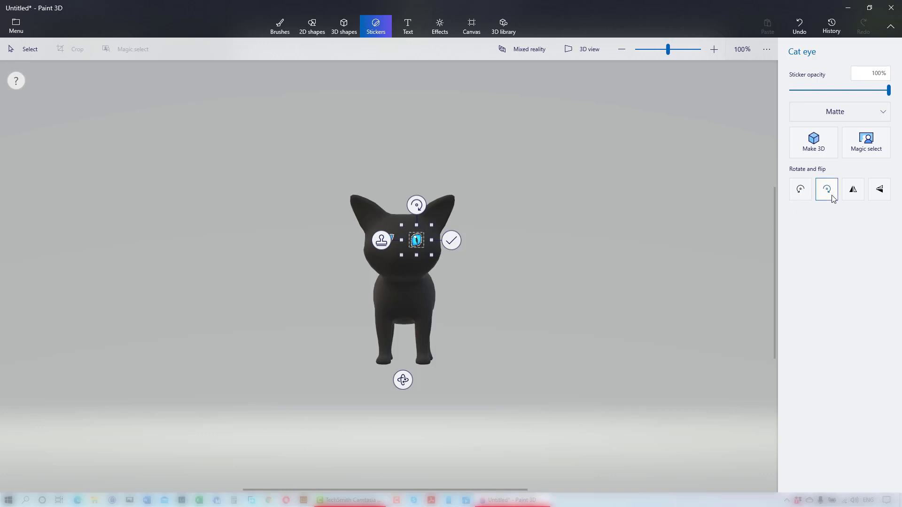
pyautogui.click(853, 193)
pyautogui.moveTo(415, 240); pyautogui.dragTo(412, 240)
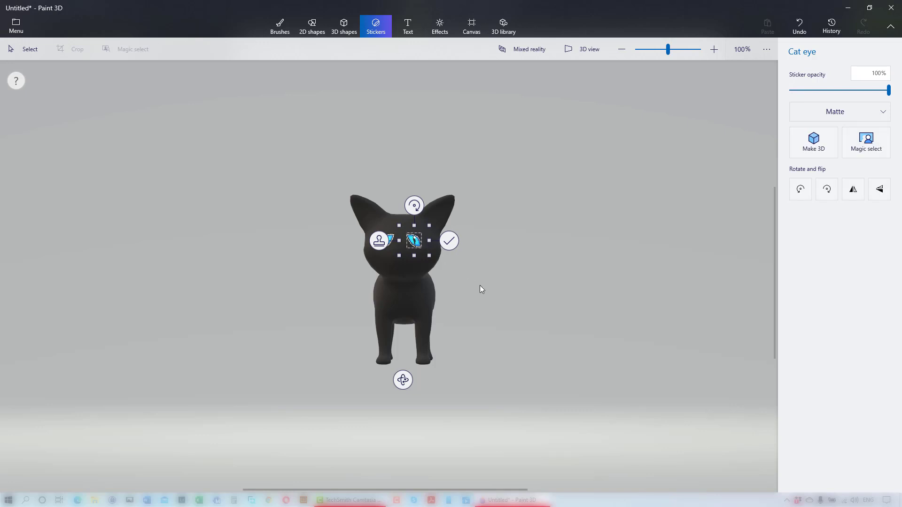
pyautogui.click(600, 294)
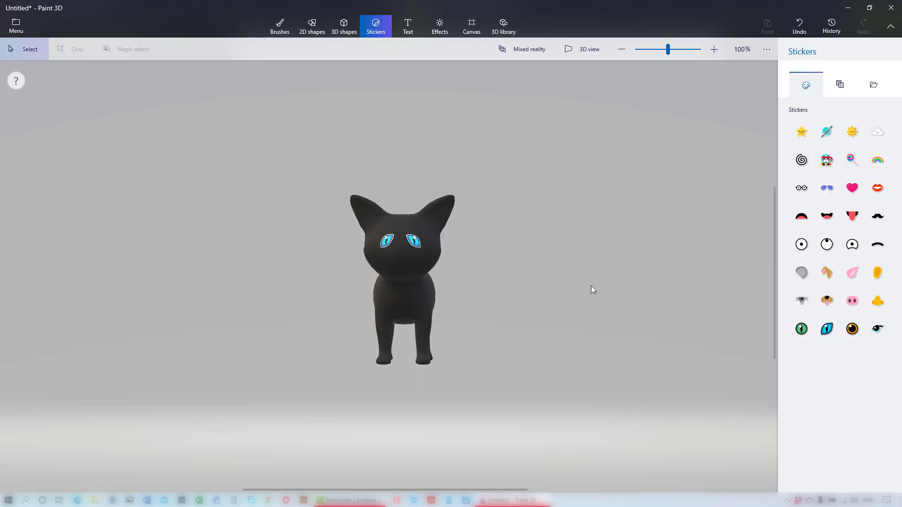
# Step: Paint a trial dark red blob on the cat's nose with the Marker brush
pyautogui.click(277, 28)
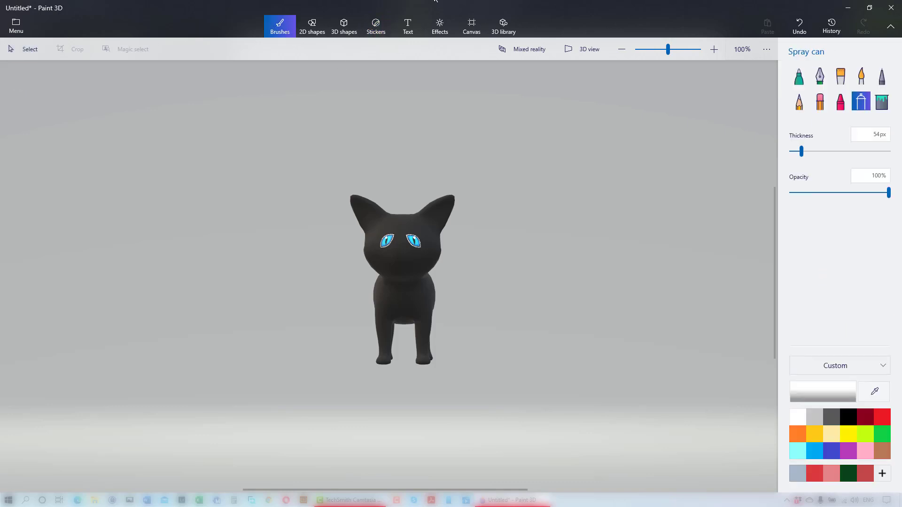
pyautogui.click(799, 78)
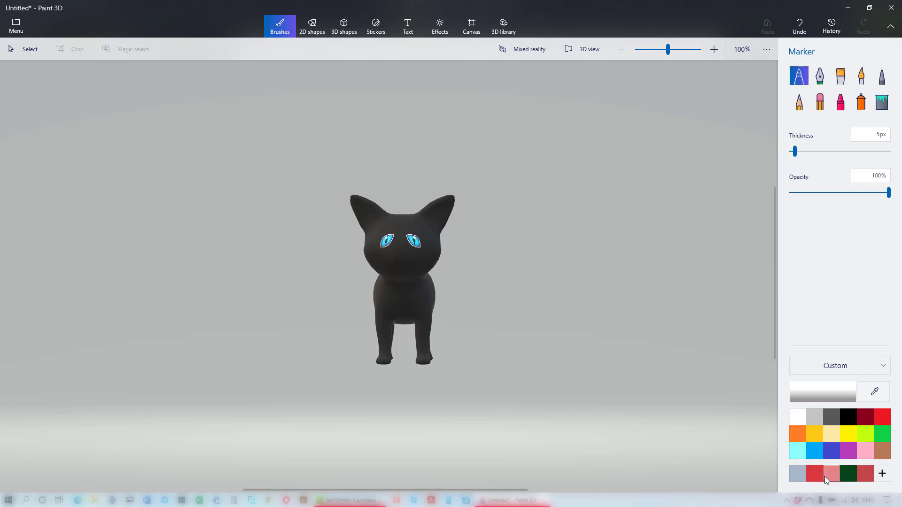
pyautogui.click(864, 417)
pyautogui.moveTo(400, 254); pyautogui.dragTo(398, 253)
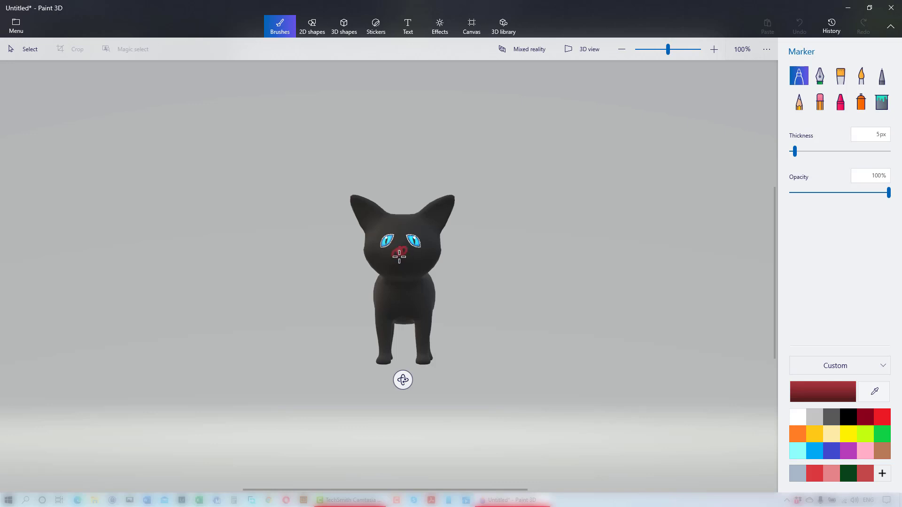
pyautogui.moveTo(397, 253); pyautogui.dragTo(403, 251)
# Step: Undo the red blob and erase the leftover red from the cat's nose
pyautogui.click(821, 102)
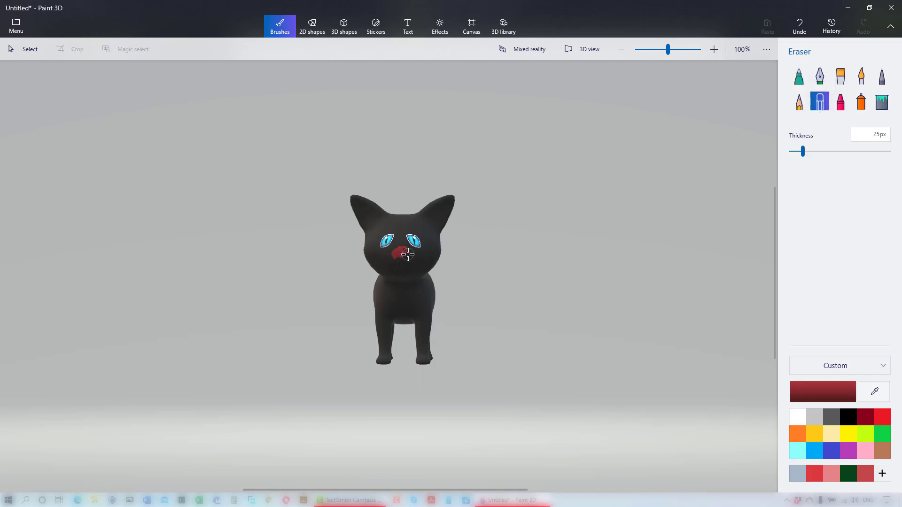
pyautogui.hotkey('ctrl', 'z')
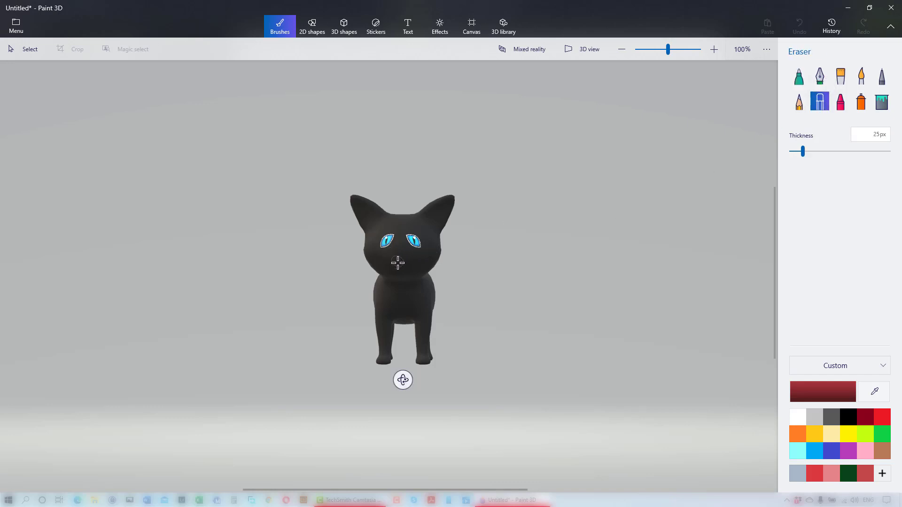
pyautogui.moveTo(400, 264); pyautogui.dragTo(392, 275)
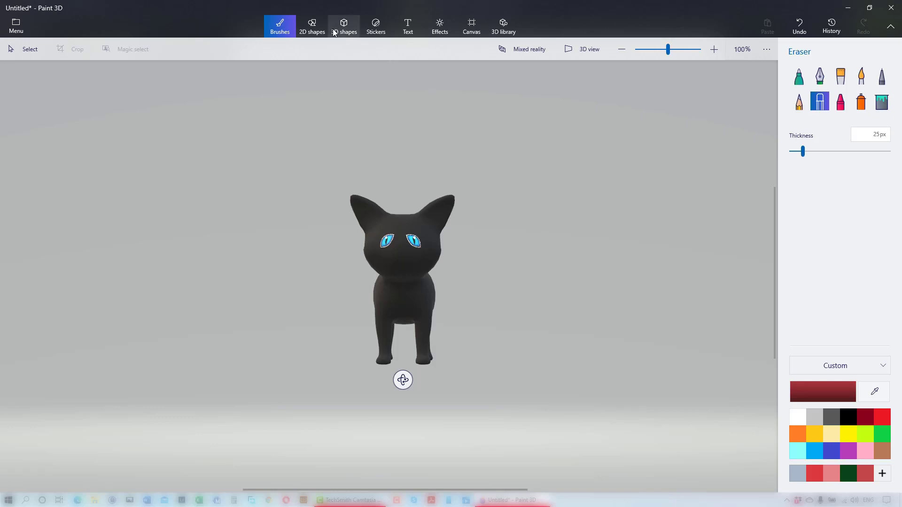
pyautogui.click(317, 31)
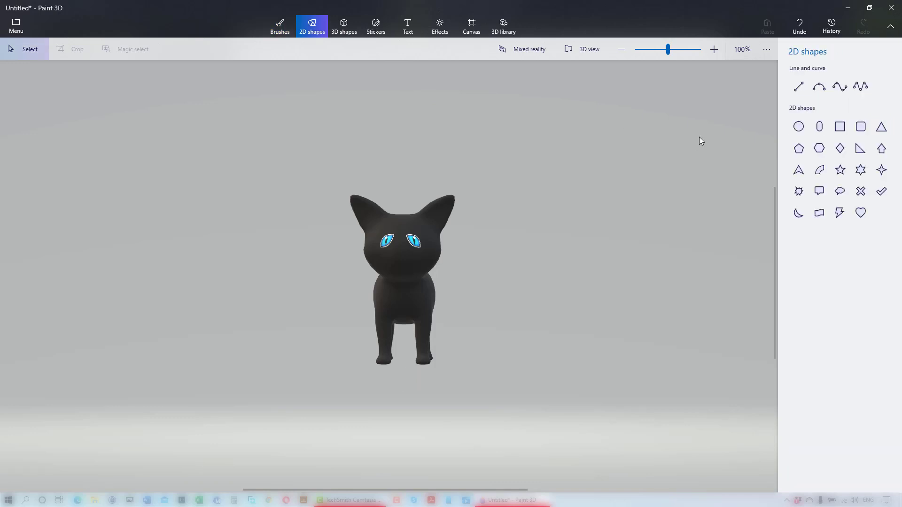
# Step: Draw a circle with a red outline and solid red fill, and shrink it into the nose
pyautogui.click(799, 127)
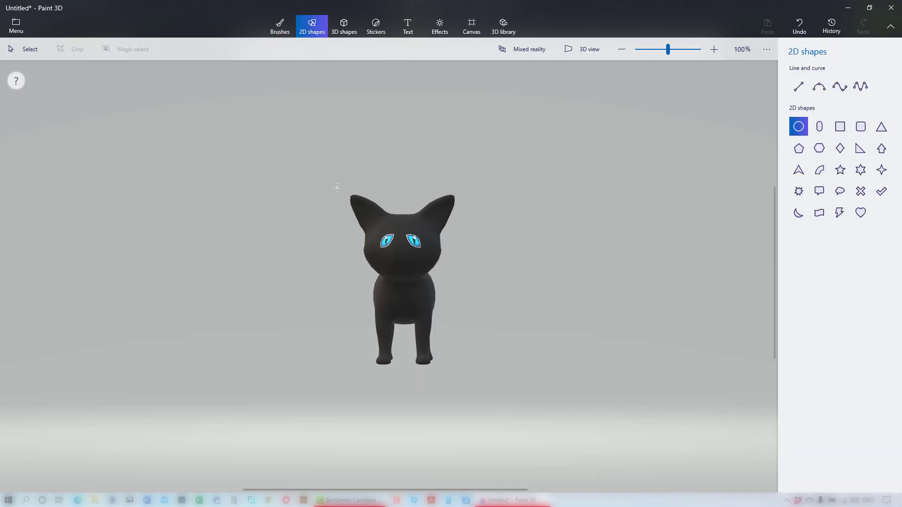
pyautogui.moveTo(258, 178)
pyautogui.mouseDown()
pyautogui.moveTo(267, 199)
pyautogui.moveTo(252, 194)
pyautogui.moveTo(254, 186)
pyautogui.mouseUp()
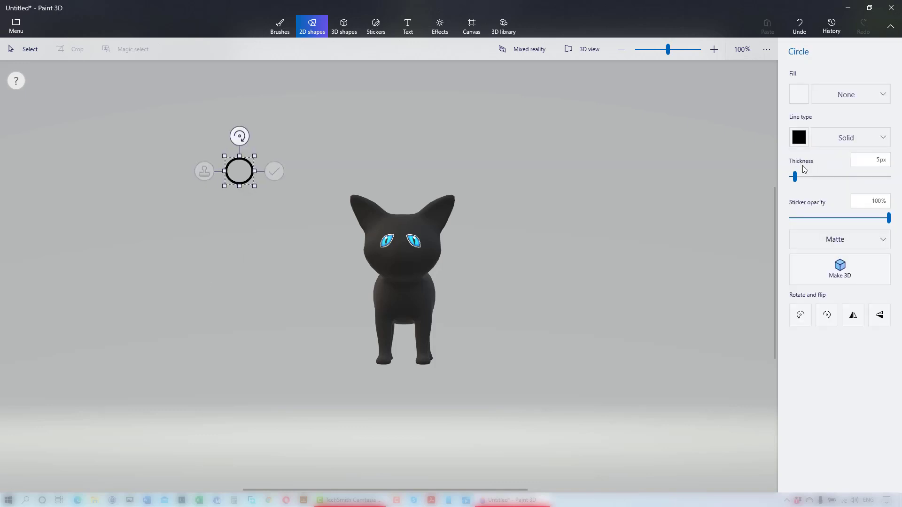
pyautogui.click(804, 137)
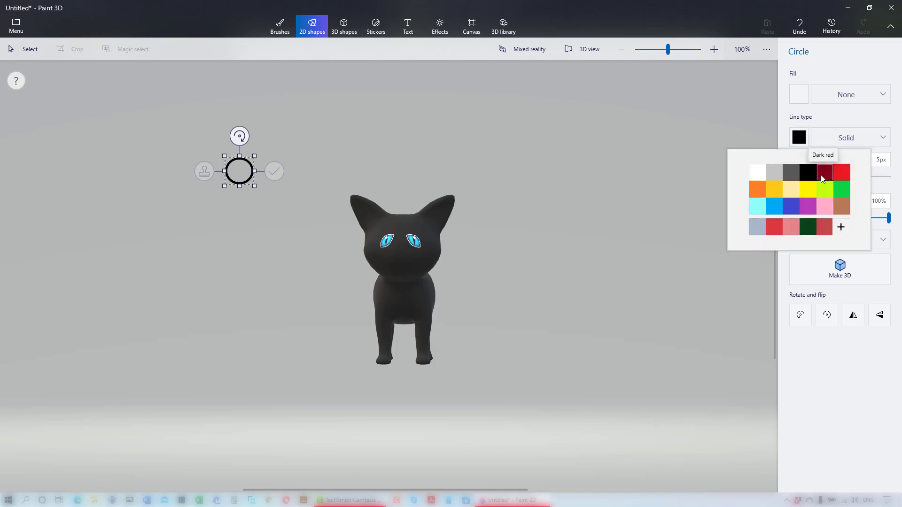
pyautogui.click(824, 228)
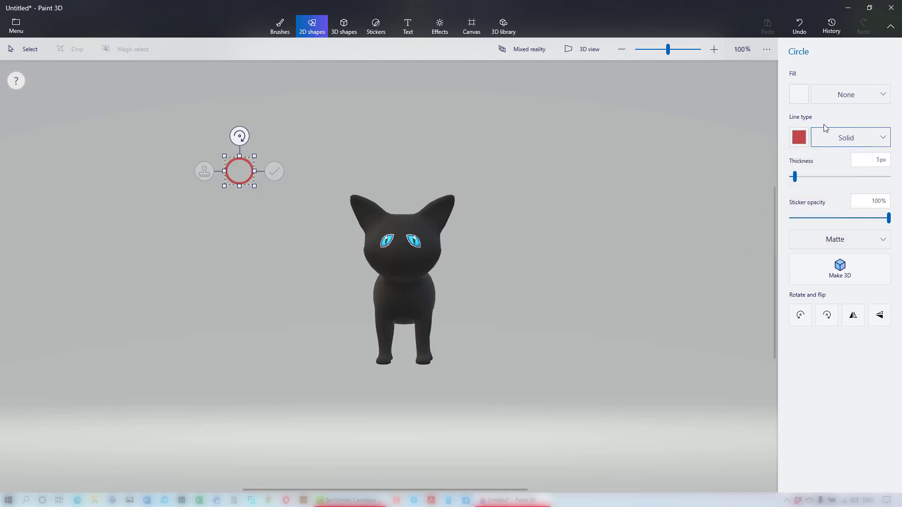
pyautogui.click(799, 94)
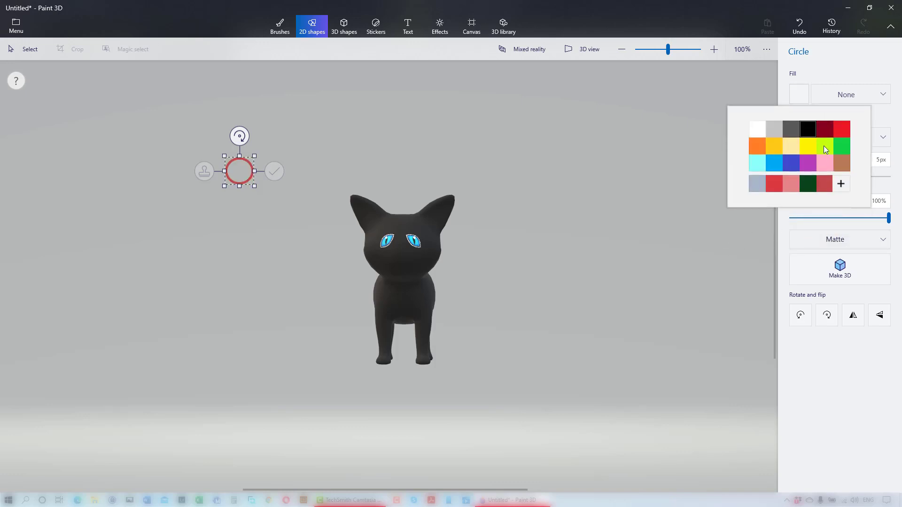
pyautogui.click(823, 184)
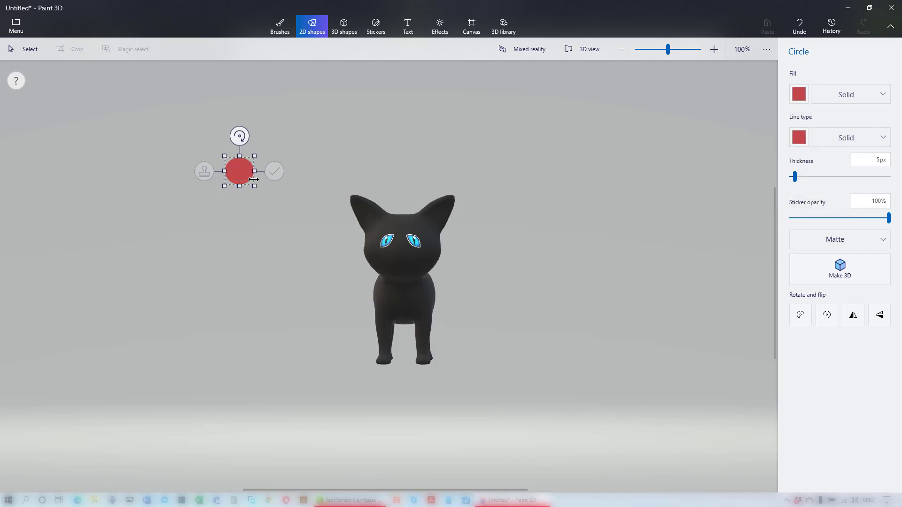
pyautogui.moveTo(253, 187); pyautogui.dragTo(401, 252)
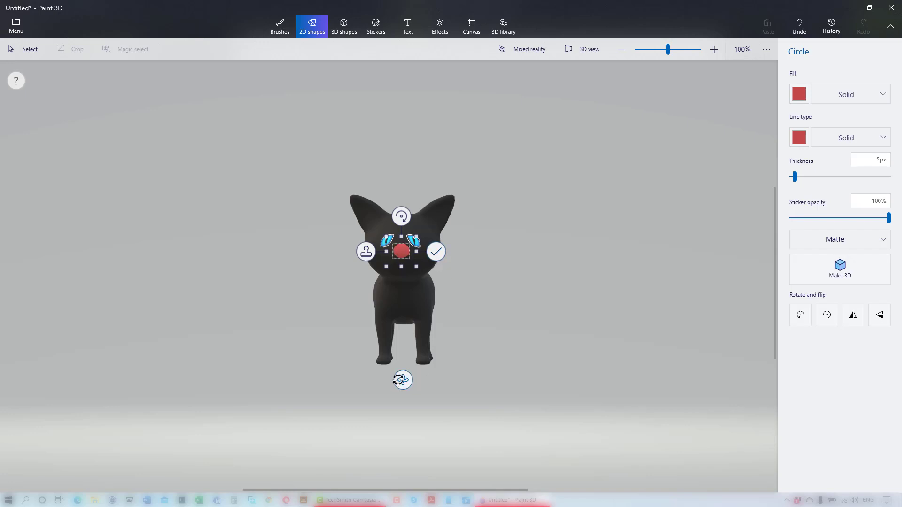
pyautogui.click(463, 269)
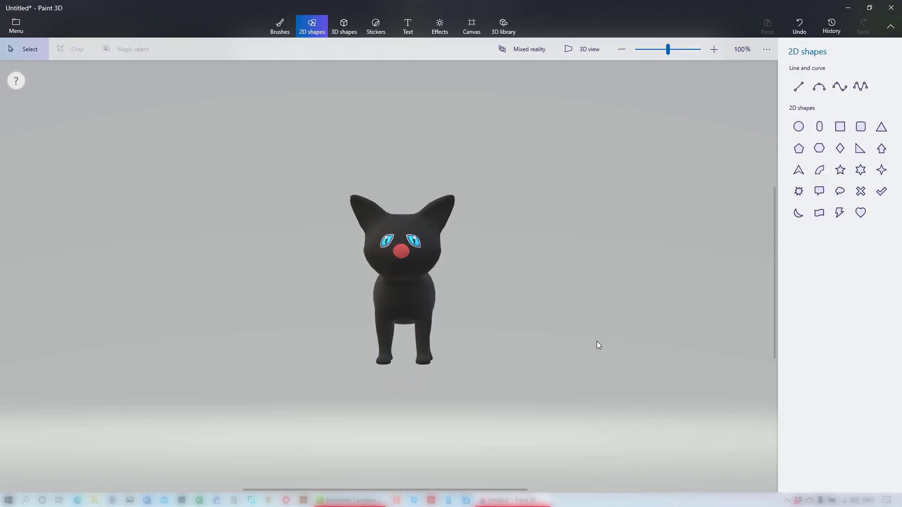
# Step: Draw a red capsule and reshape it into a thin smiling mouth under the nose
pyautogui.click(822, 131)
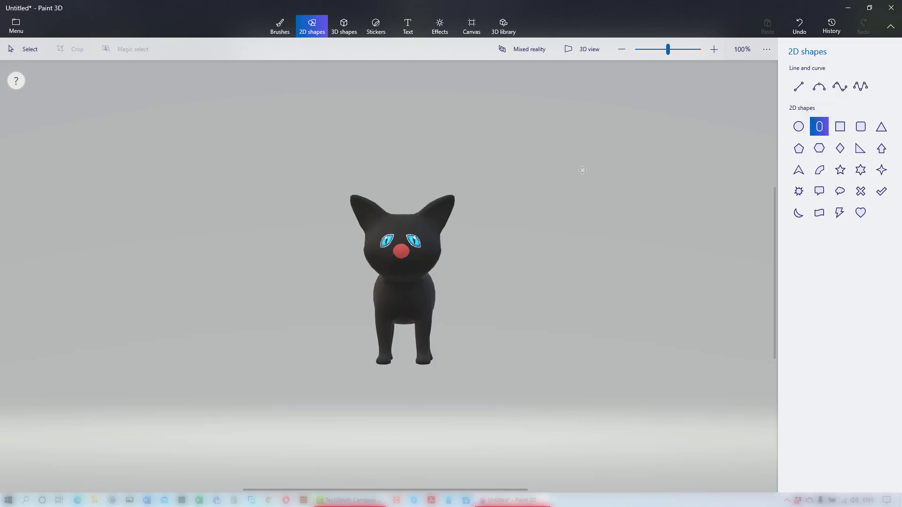
pyautogui.moveTo(593, 153); pyautogui.dragTo(622, 179)
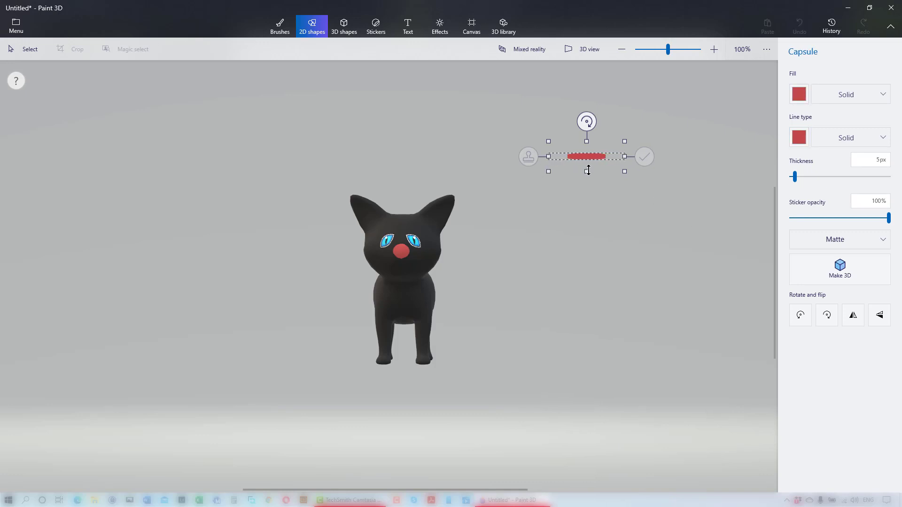
pyautogui.moveTo(587, 171); pyautogui.dragTo(404, 248)
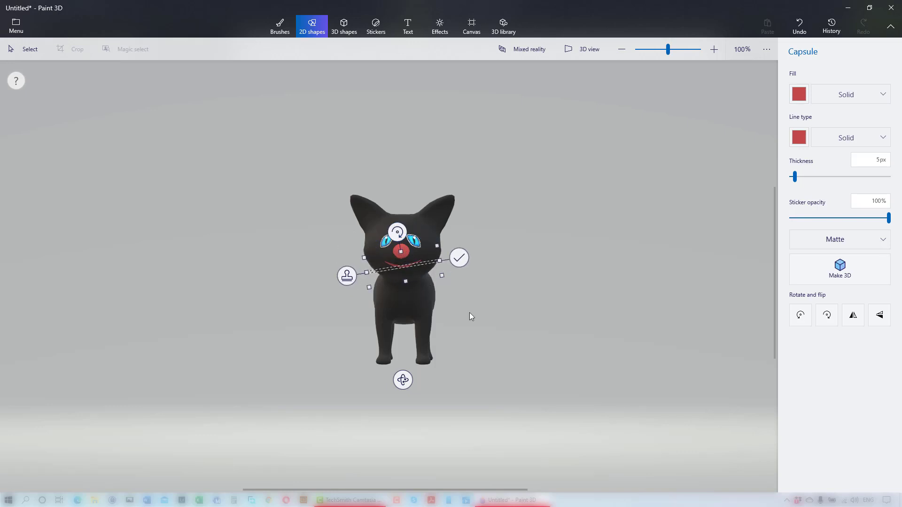
pyautogui.click(459, 257)
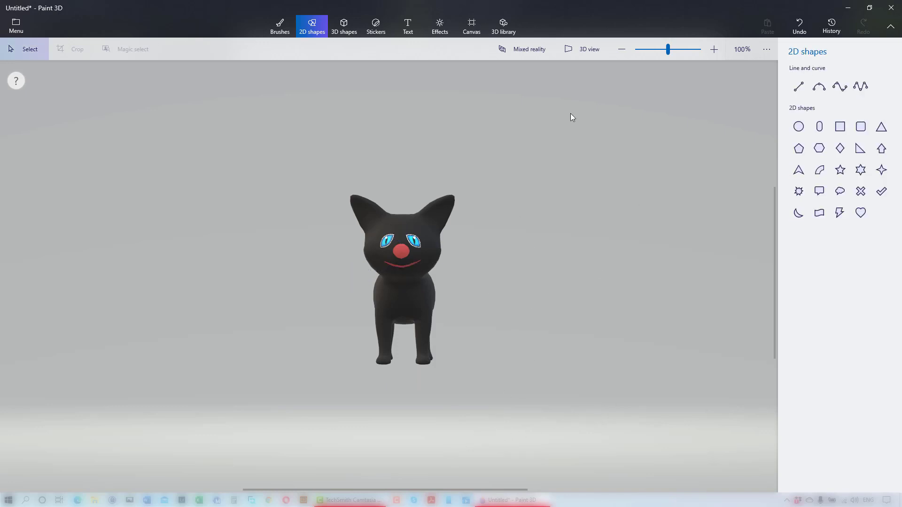
# Step: Paint light grey Watercolour shading inside both of the cat's ears
pyautogui.click(279, 27)
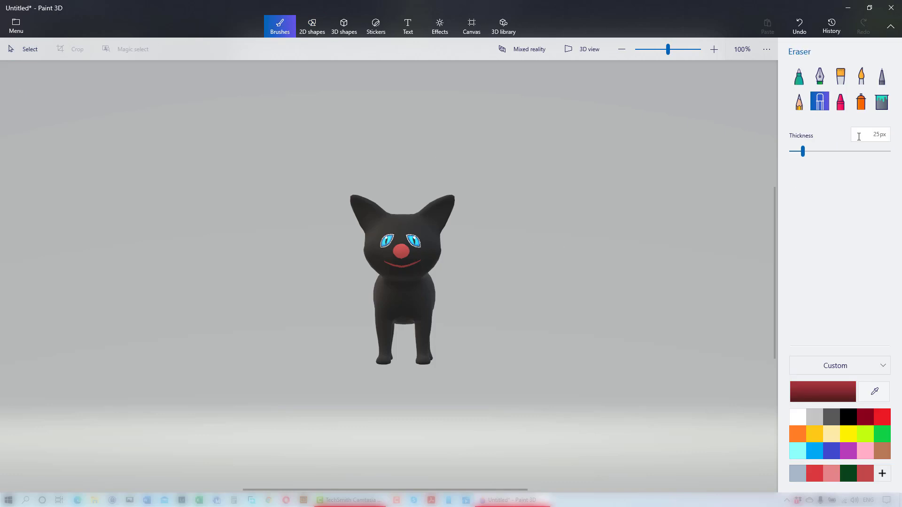
pyautogui.click(863, 77)
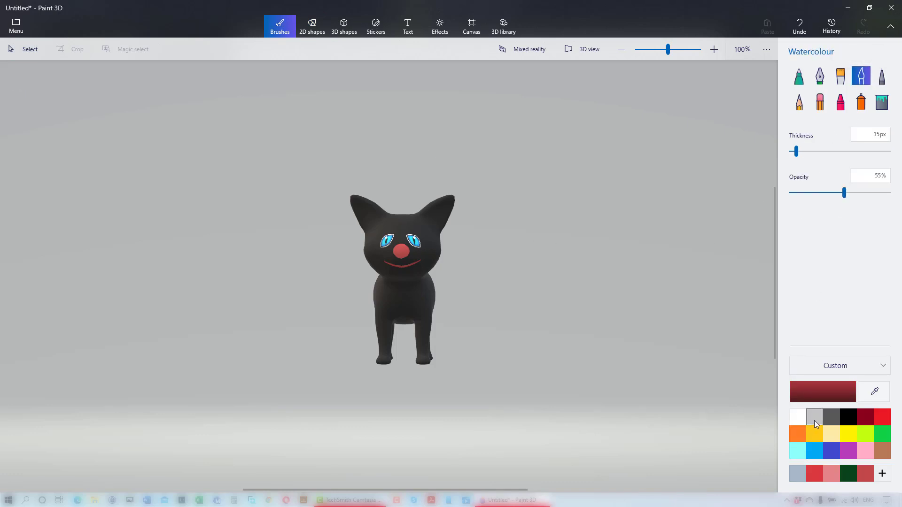
pyautogui.click(814, 421)
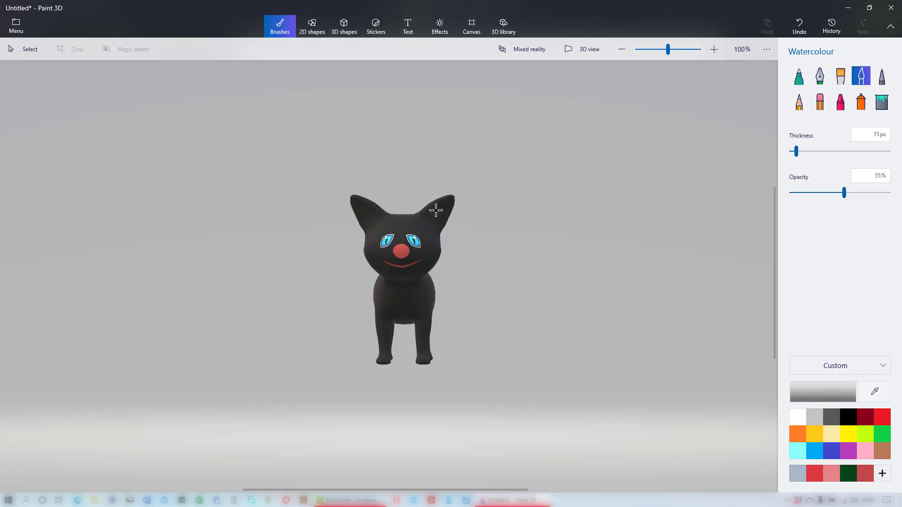
pyautogui.moveTo(435, 210)
pyautogui.mouseDown()
pyautogui.moveTo(427, 220)
pyautogui.moveTo(441, 206)
pyautogui.moveTo(434, 225)
pyautogui.moveTo(446, 203)
pyautogui.moveTo(425, 216)
pyautogui.mouseUp()
pyautogui.moveTo(362, 209)
pyautogui.mouseDown()
pyautogui.moveTo(366, 223)
pyautogui.moveTo(376, 225)
pyautogui.moveTo(364, 207)
pyautogui.moveTo(374, 213)
pyautogui.moveTo(370, 225)
pyautogui.moveTo(362, 208)
pyautogui.moveTo(375, 219)
pyautogui.mouseUp()
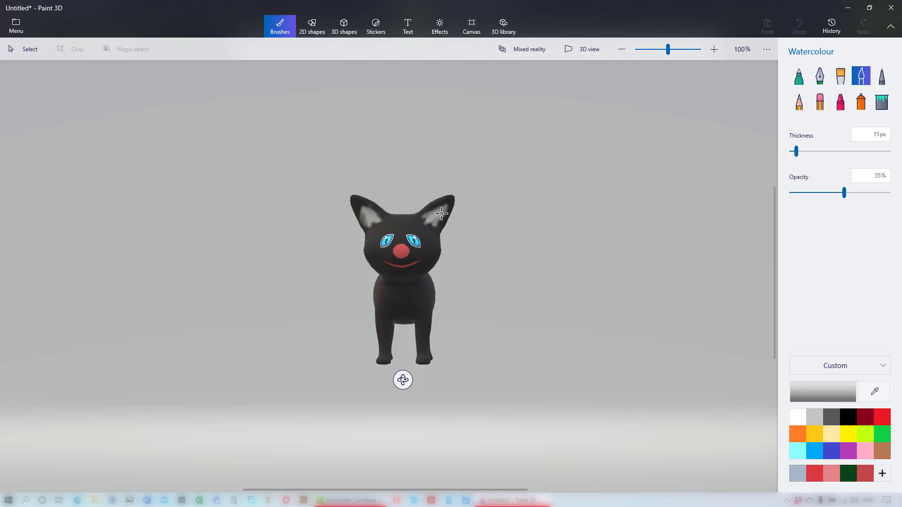
pyautogui.moveTo(438, 221); pyautogui.dragTo(429, 227)
# Step: Adjust the brush setting, add another grey stroke to the right ear, and erase stray grey
pyautogui.moveTo(844, 192); pyautogui.dragTo(900, 195)
pyautogui.moveTo(439, 219)
pyautogui.mouseDown()
pyautogui.moveTo(421, 223)
pyautogui.moveTo(446, 207)
pyautogui.moveTo(416, 226)
pyautogui.moveTo(360, 203)
pyautogui.moveTo(379, 220)
pyautogui.mouseUp()
pyautogui.click(820, 101)
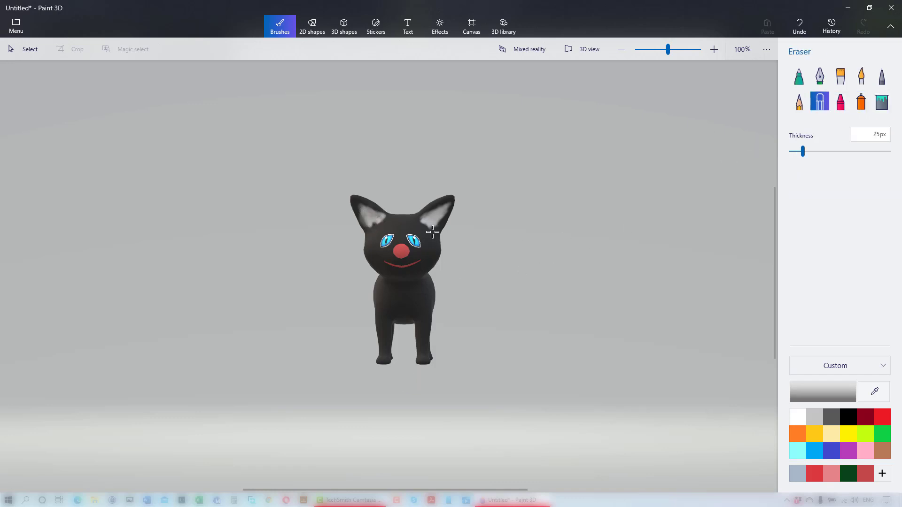
pyautogui.moveTo(429, 232)
pyautogui.mouseDown()
pyautogui.moveTo(391, 222)
pyautogui.moveTo(383, 228)
pyautogui.mouseUp()
# Step: Set up the Spray can with white paint at 71% opacity
pyautogui.click(861, 102)
pyautogui.click(800, 419)
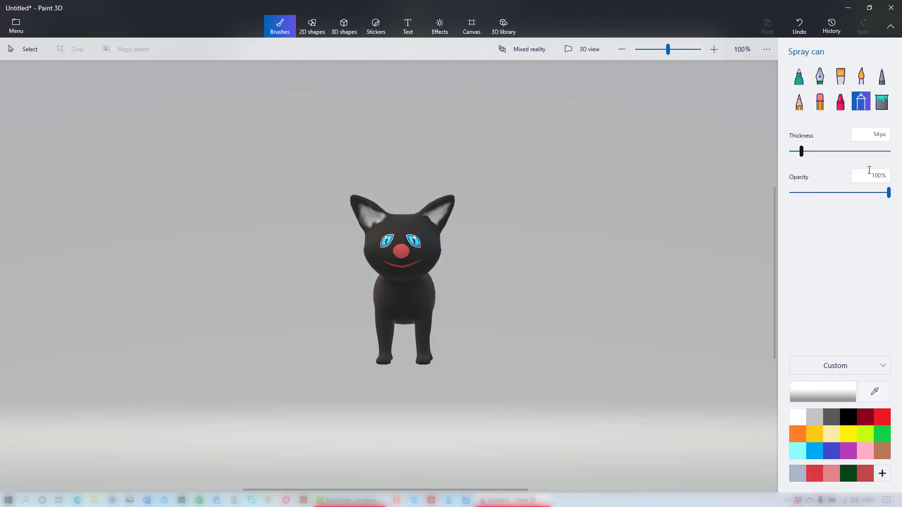
pyautogui.moveTo(891, 193); pyautogui.dragTo(861, 201)
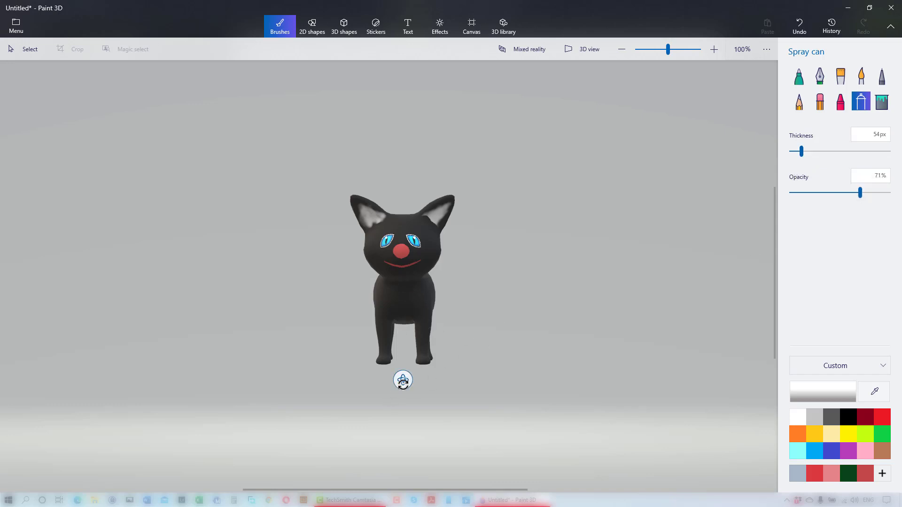
# Step: Tilt the cat to check its underside, reset it, then turn it to a three-quarter view
pyautogui.moveTo(403, 379)
pyautogui.mouseDown()
pyautogui.moveTo(415, 305)
pyautogui.moveTo(432, 313)
pyautogui.moveTo(405, 312)
pyautogui.moveTo(404, 294)
pyautogui.moveTo(397, 331)
pyautogui.moveTo(409, 323)
pyautogui.moveTo(407, 249)
pyautogui.moveTo(391, 320)
pyautogui.moveTo(412, 318)
pyautogui.mouseUp()
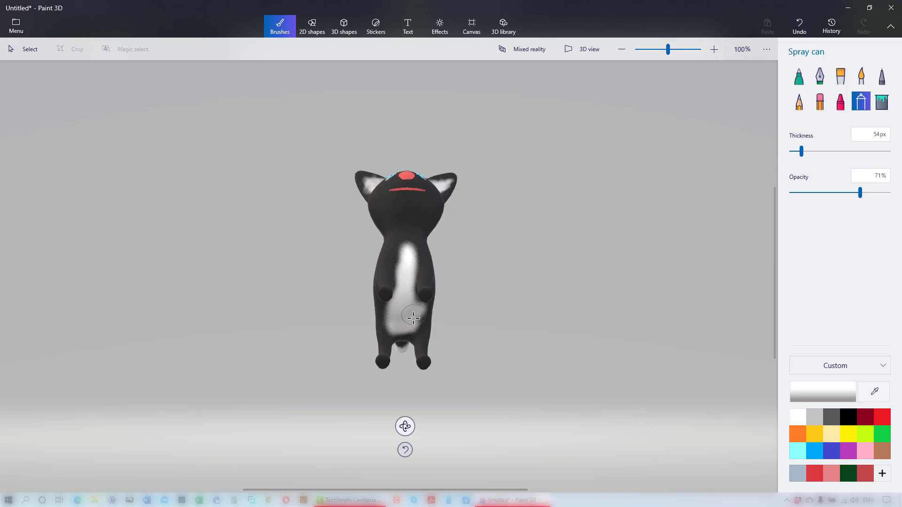
pyautogui.click(411, 450)
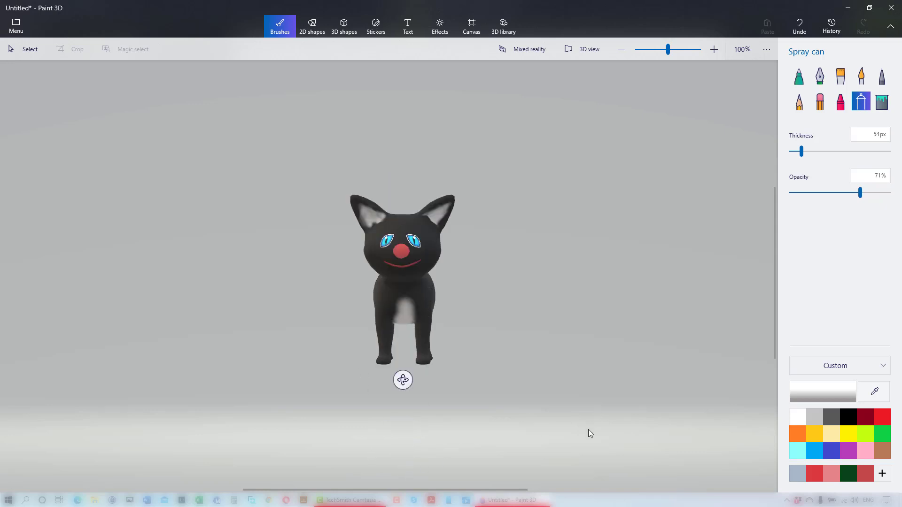
pyautogui.moveTo(403, 380)
pyautogui.mouseDown()
pyautogui.moveTo(343, 397)
pyautogui.moveTo(539, 384)
pyautogui.moveTo(373, 415)
pyautogui.moveTo(353, 383)
pyautogui.moveTo(413, 381)
pyautogui.moveTo(402, 386)
pyautogui.mouseUp()
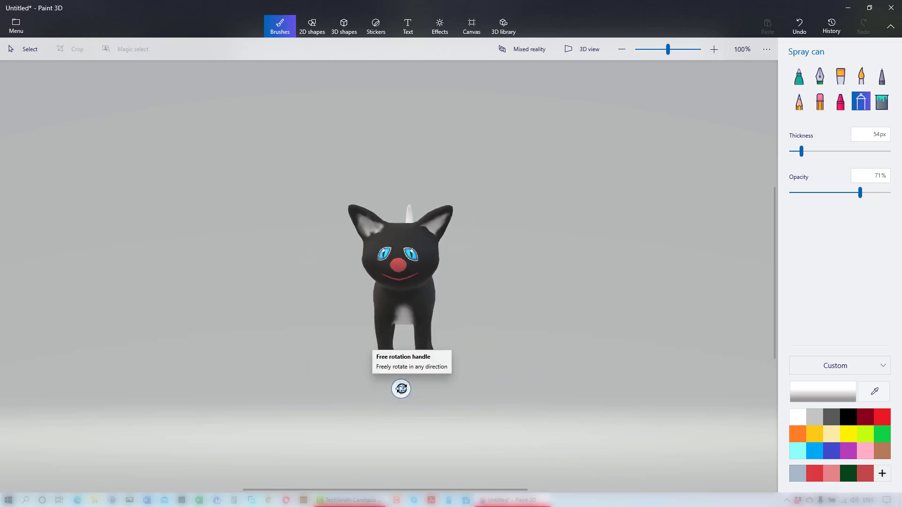
# Step: Search the 3D library for 'fish' and insert the Angel Fish model
pyautogui.click(503, 26)
pyautogui.write('fish')
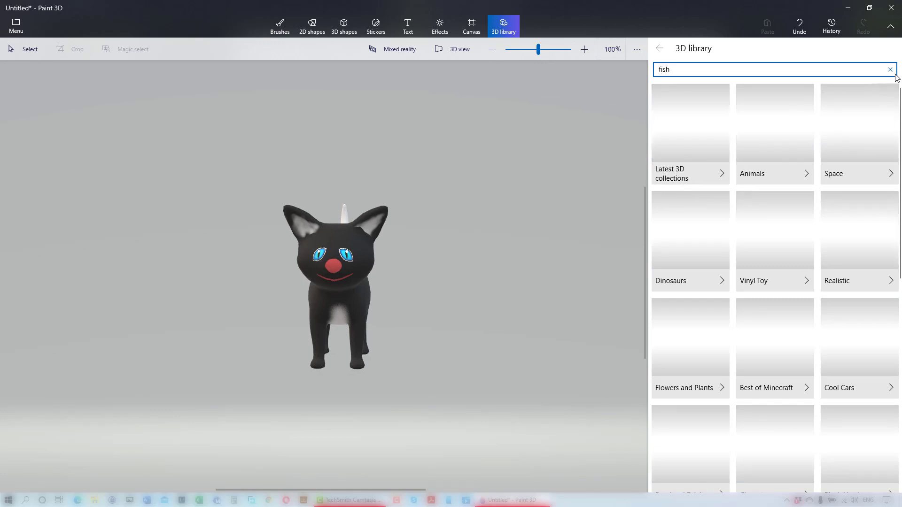
pyautogui.press('Return')
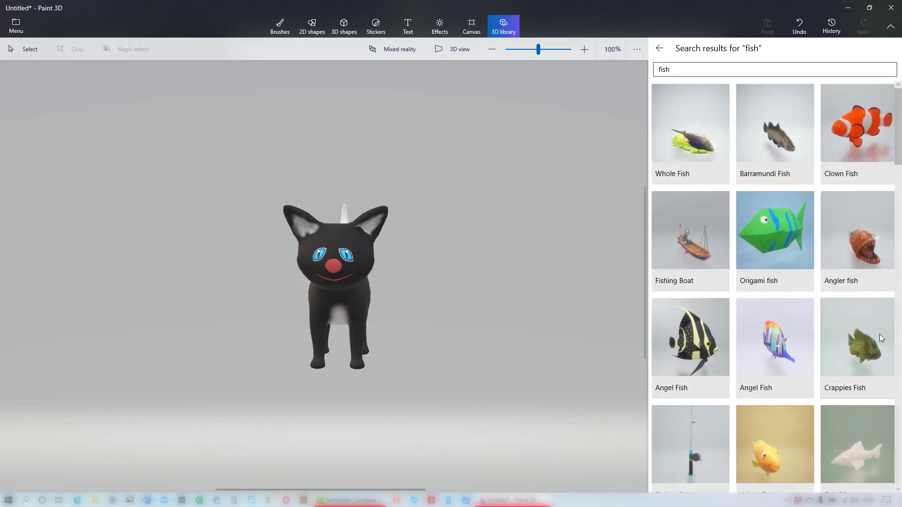
pyautogui.click(692, 362)
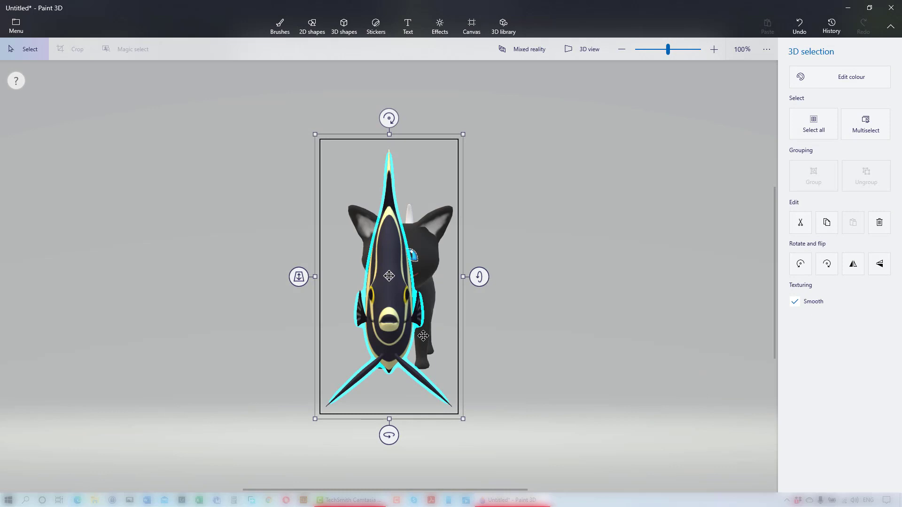
# Step: Move the angelfish right of the cat, turn it side-on, and select the Fill tool
pyautogui.moveTo(423, 335); pyautogui.dragTo(644, 301)
pyautogui.moveTo(615, 394)
pyautogui.mouseDown()
pyautogui.moveTo(534, 411)
pyautogui.moveTo(572, 409)
pyautogui.moveTo(621, 388)
pyautogui.moveTo(642, 417)
pyautogui.moveTo(672, 402)
pyautogui.moveTo(535, 435)
pyautogui.moveTo(568, 424)
pyautogui.moveTo(547, 433)
pyautogui.mouseUp()
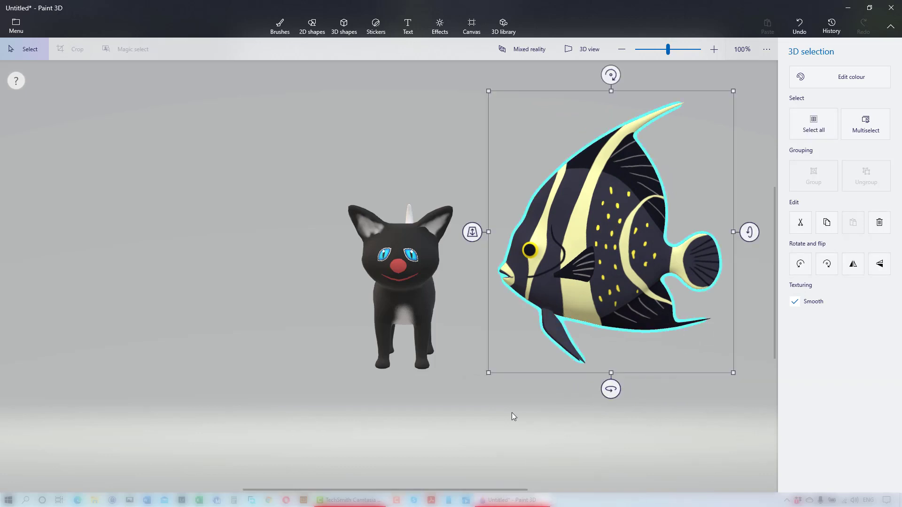
pyautogui.click(284, 27)
pyautogui.click(881, 101)
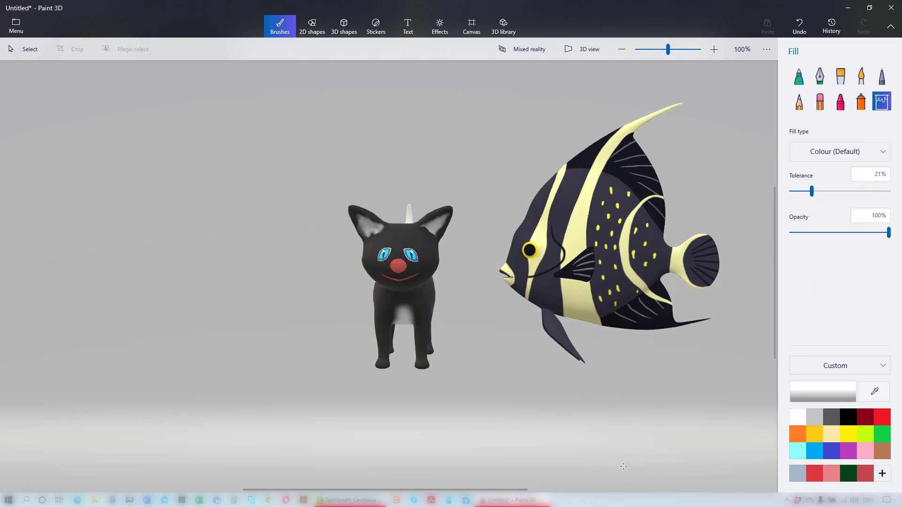
# Step: Pick pink, trial-fill the fish at maximum tolerance, then lower tolerance to about 25%
pyautogui.click(830, 476)
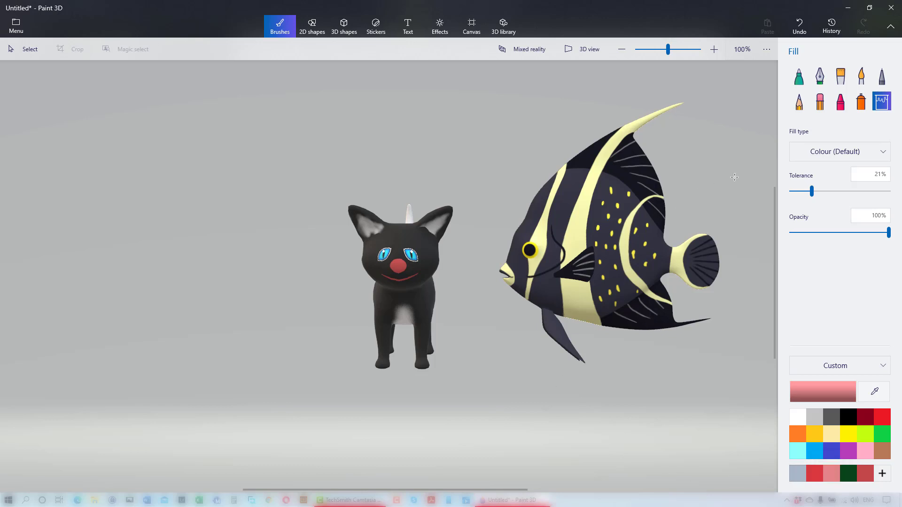
pyautogui.moveTo(813, 196); pyautogui.dragTo(898, 195)
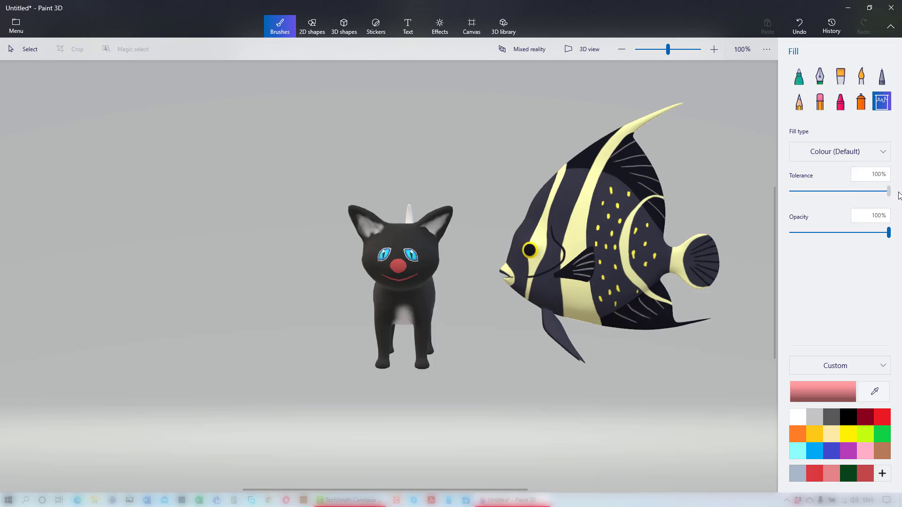
pyautogui.click(564, 207)
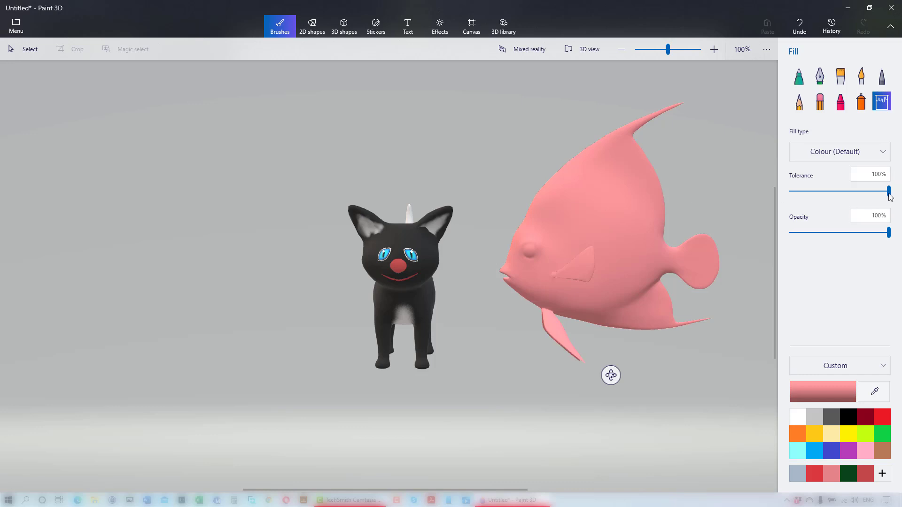
pyautogui.moveTo(888, 197); pyautogui.dragTo(815, 209)
# Step: Undo the all-pink fill, lower tolerance slightly, and fill the front band pink, undoing body overspill
pyautogui.hotkey('ctrl', 'z')
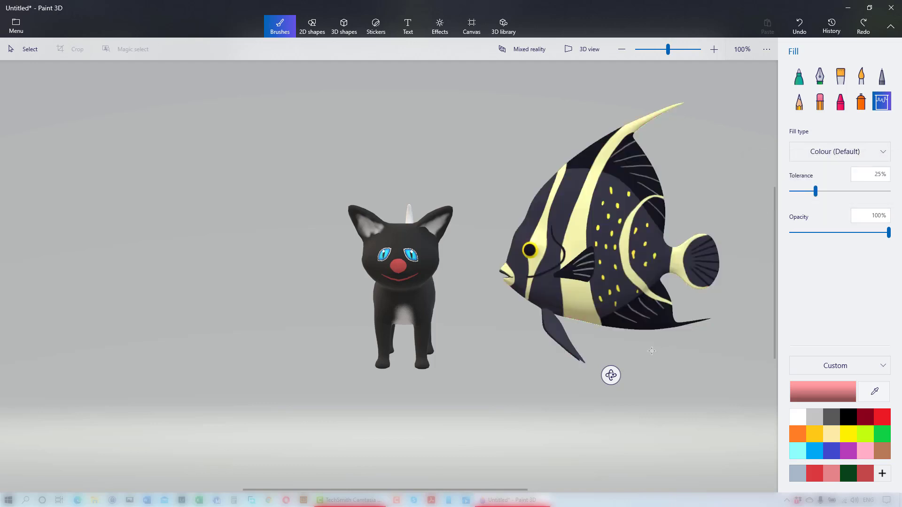
pyautogui.moveTo(815, 193); pyautogui.dragTo(810, 192)
pyautogui.click(567, 194)
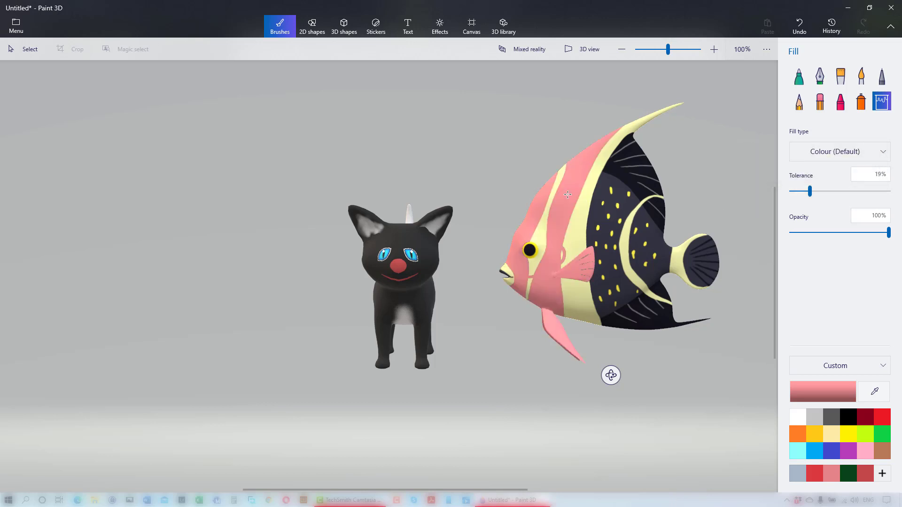
pyautogui.click(602, 191)
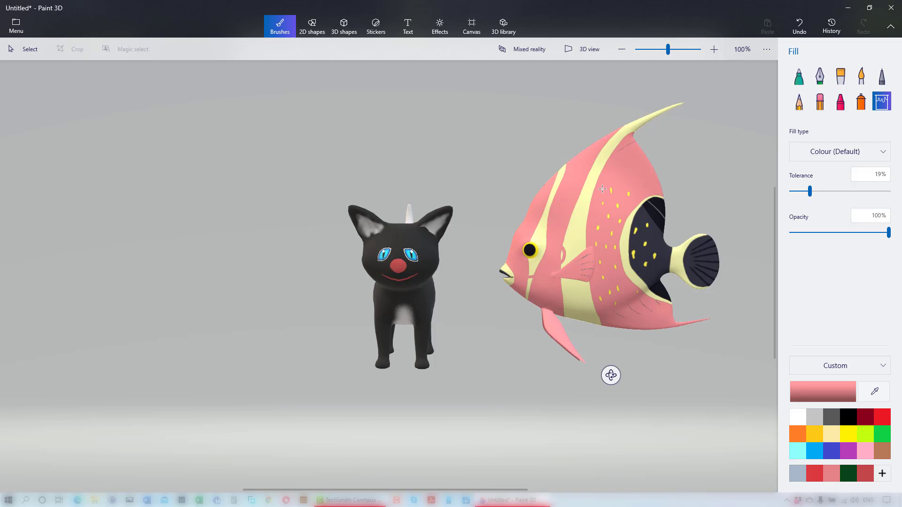
pyautogui.hotkey('ctrl', 'z')
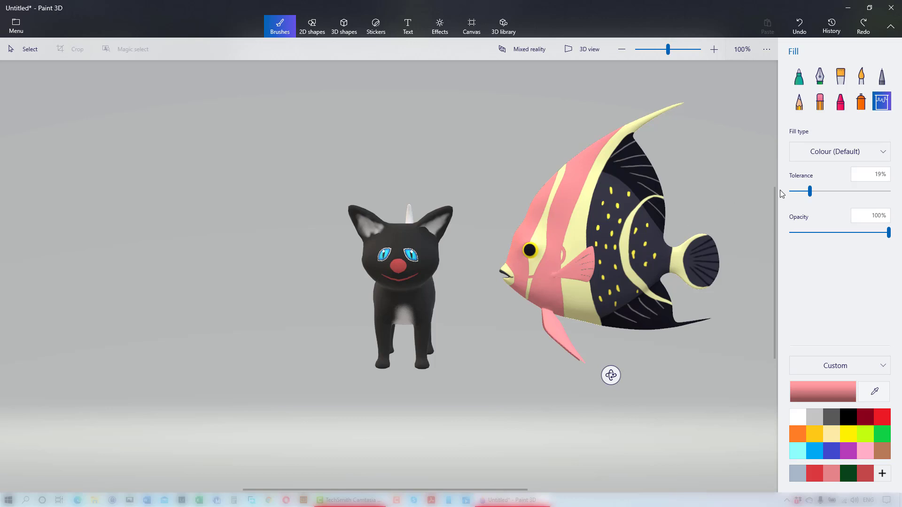
# Step: At 7% tolerance, fill the dark mid-body, dorsal, rear body, lower fin and tail fin pink
pyautogui.click(806, 192)
pyautogui.moveTo(807, 196); pyautogui.dragTo(797, 196)
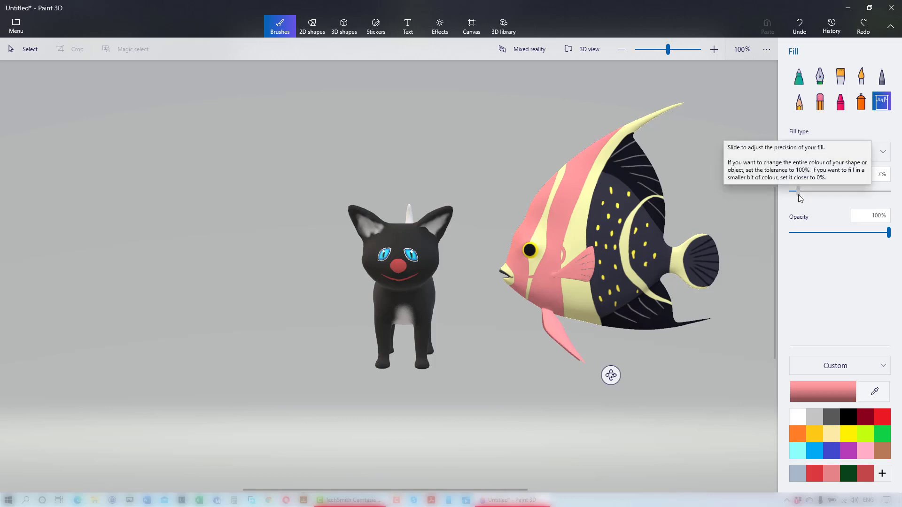
pyautogui.click(598, 215)
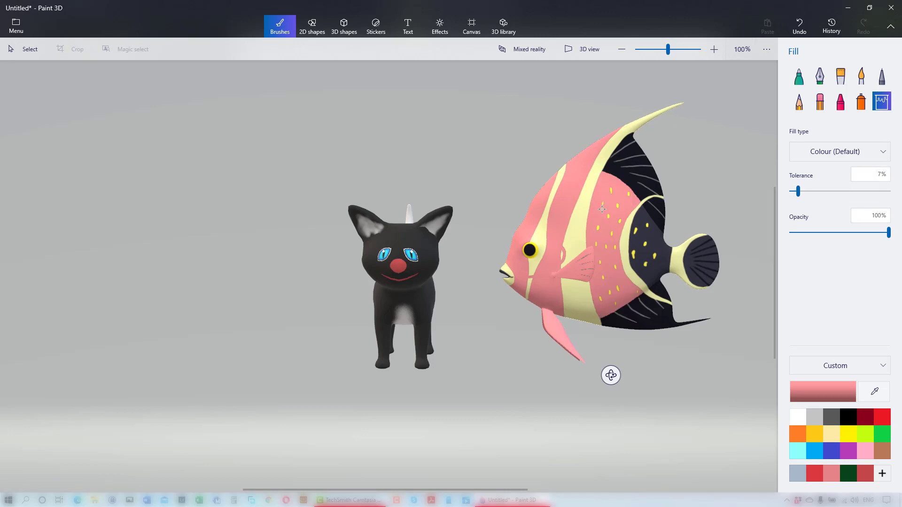
pyautogui.click(613, 170)
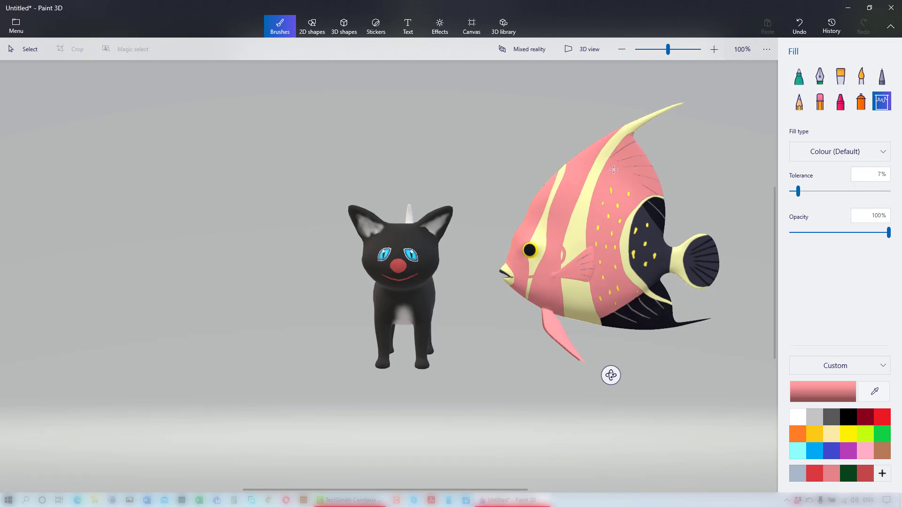
pyautogui.click(657, 212)
pyautogui.click(654, 243)
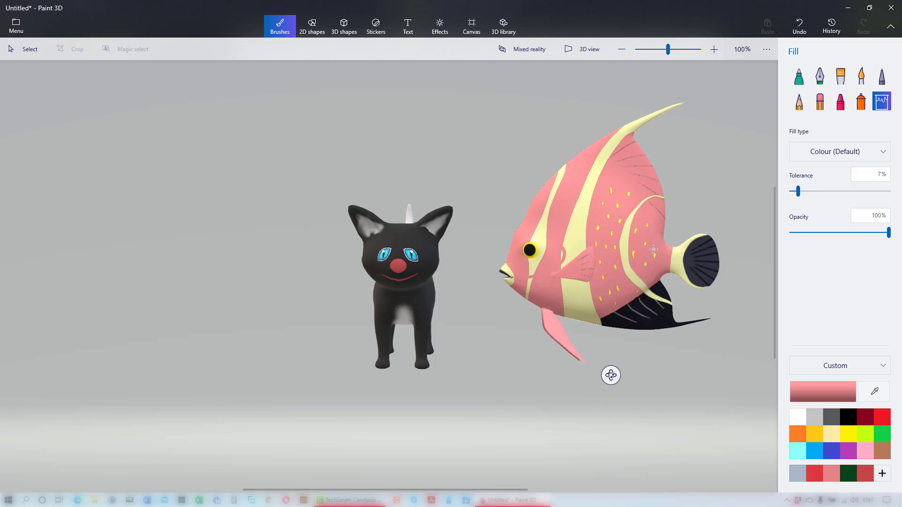
pyautogui.click(640, 328)
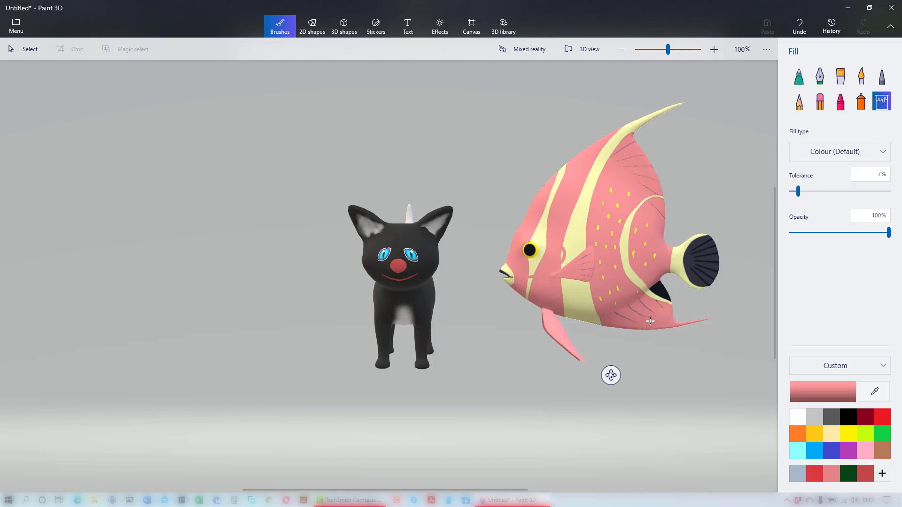
pyautogui.click(688, 265)
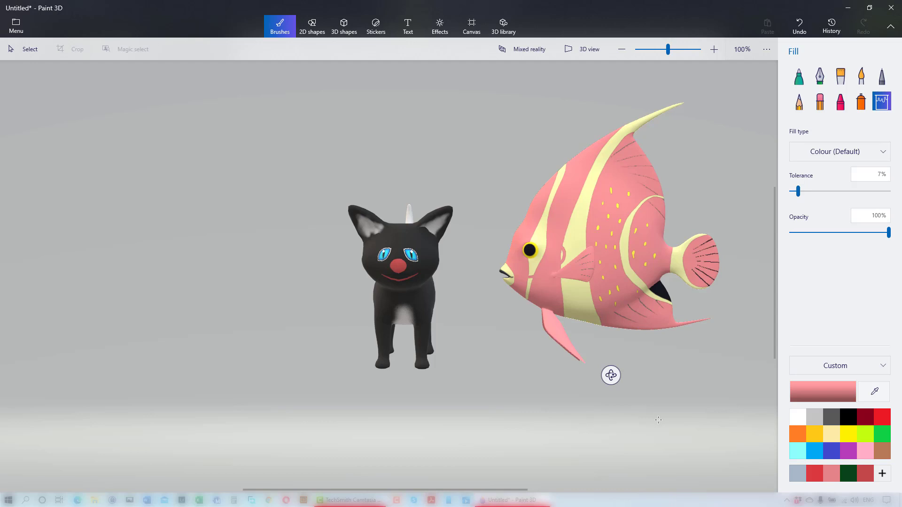
# Step: Fill the remaining dark fin and body patches on both sides of the fish pink
pyautogui.moveTo(612, 374); pyautogui.dragTo(593, 394)
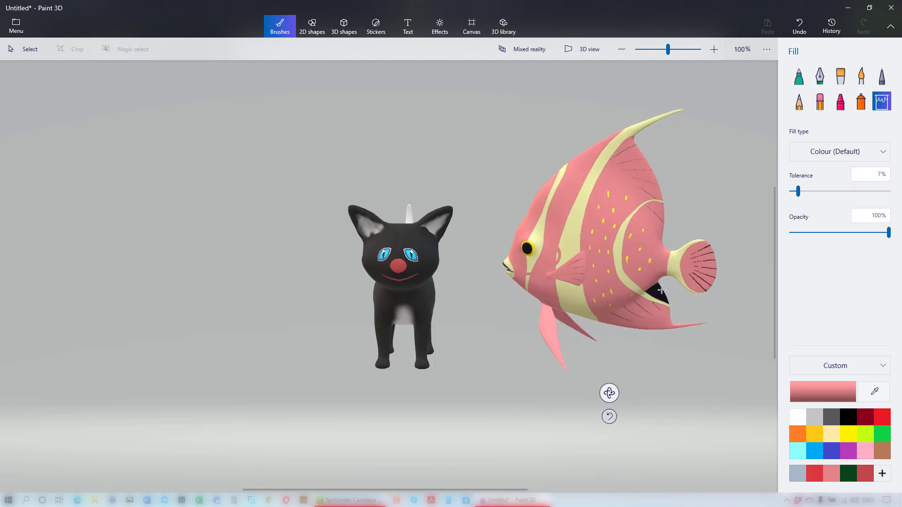
pyautogui.click(660, 291)
pyautogui.moveTo(610, 392); pyautogui.dragTo(640, 435)
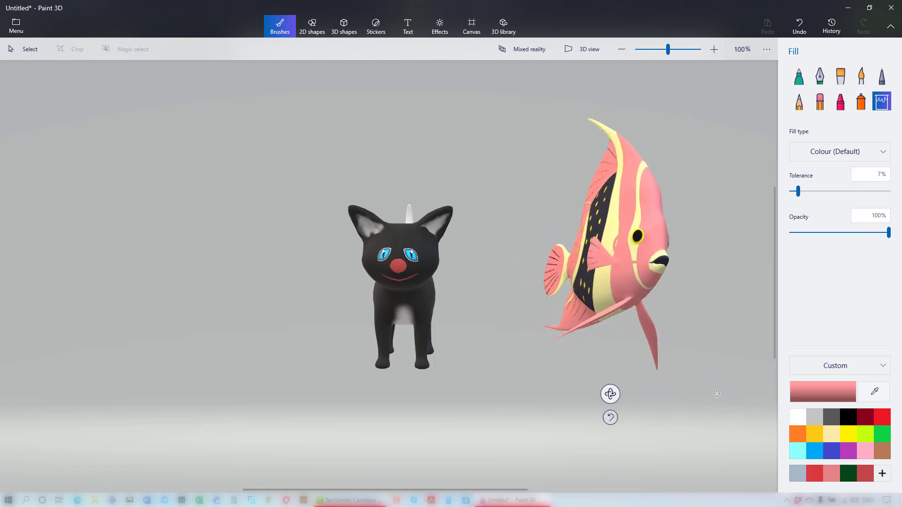
pyautogui.moveTo(610, 394); pyautogui.dragTo(686, 380)
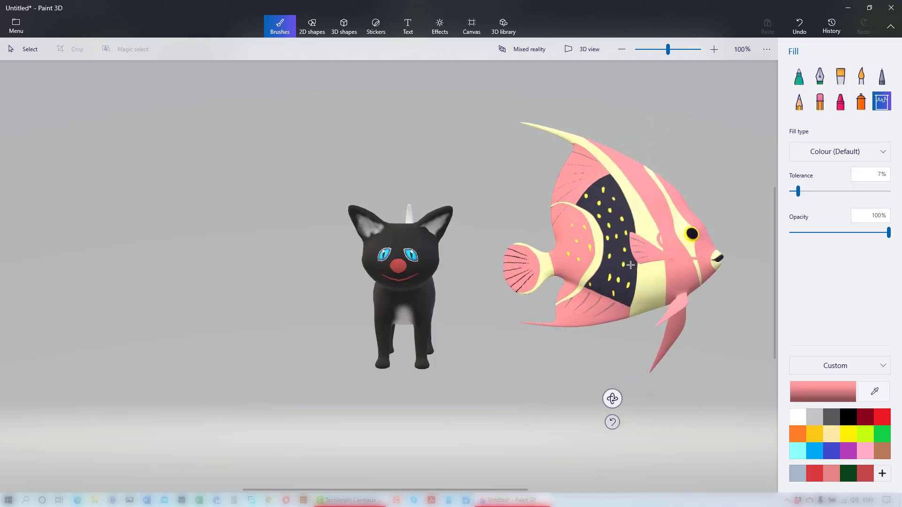
pyautogui.click(616, 261)
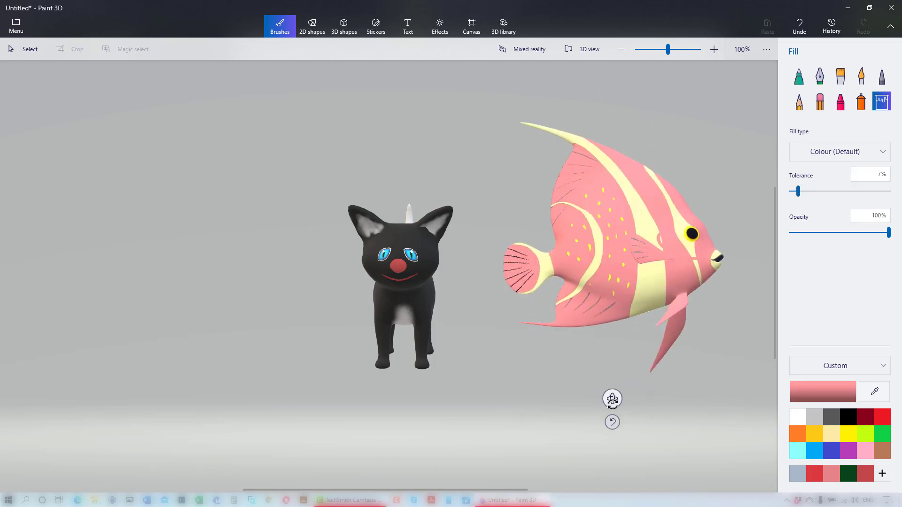
# Step: Colour both of the fish's eyes indigo
pyautogui.moveTo(612, 398); pyautogui.dragTo(552, 420)
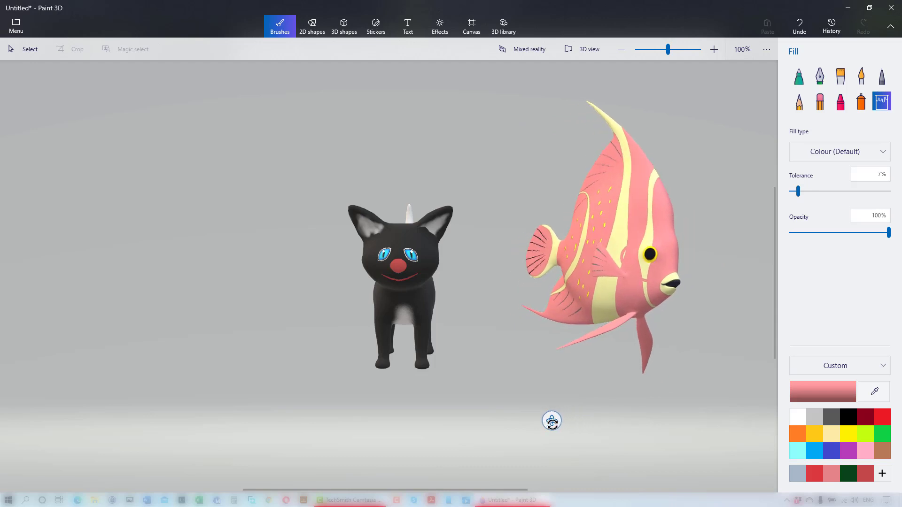
pyautogui.click(833, 453)
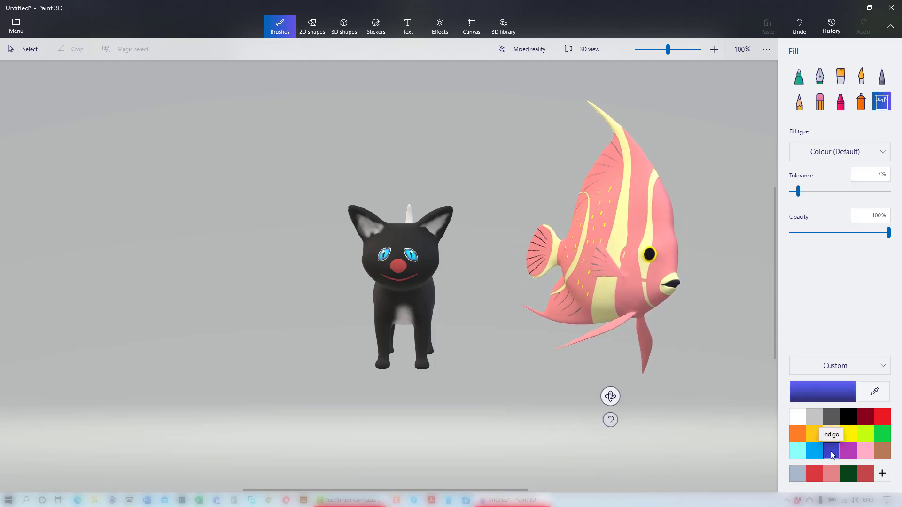
pyautogui.click(650, 254)
pyautogui.moveTo(610, 396); pyautogui.dragTo(488, 395)
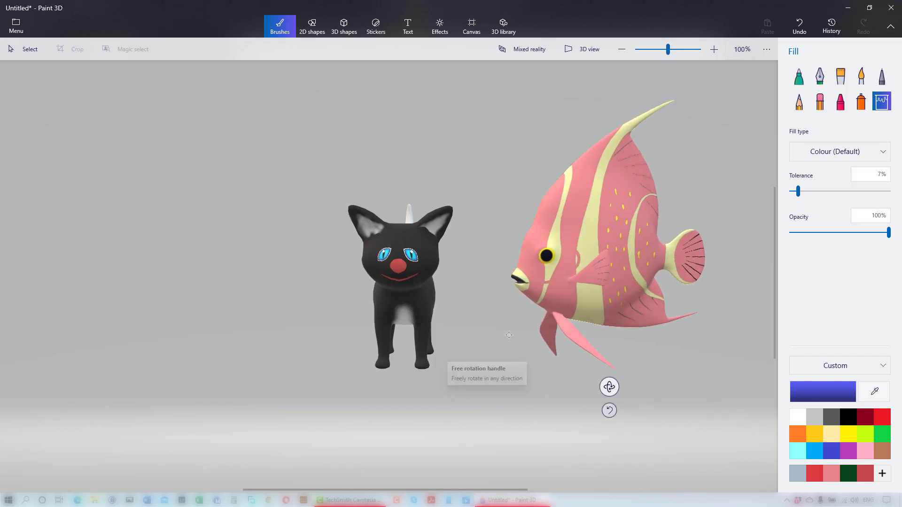
pyautogui.click(545, 255)
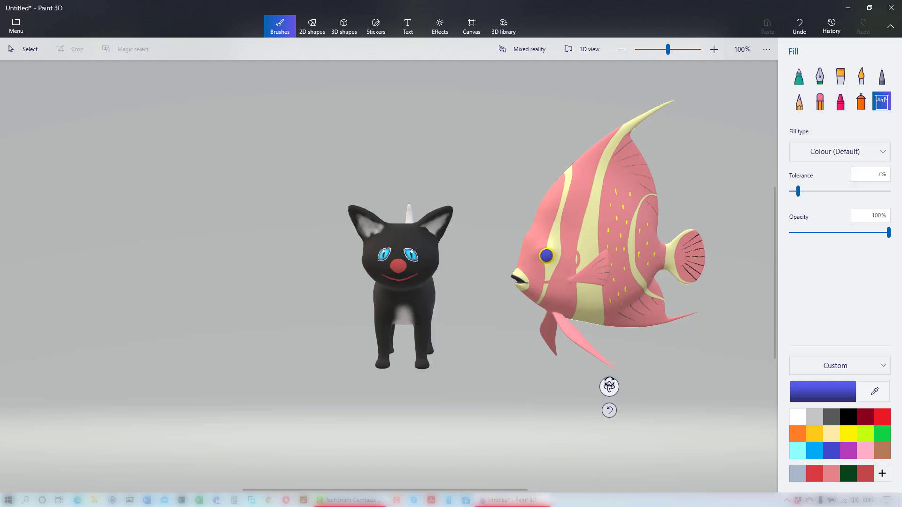
# Step: Colour the fish's lips red and turn it back to face left
pyautogui.moveTo(608, 387); pyautogui.dragTo(710, 398)
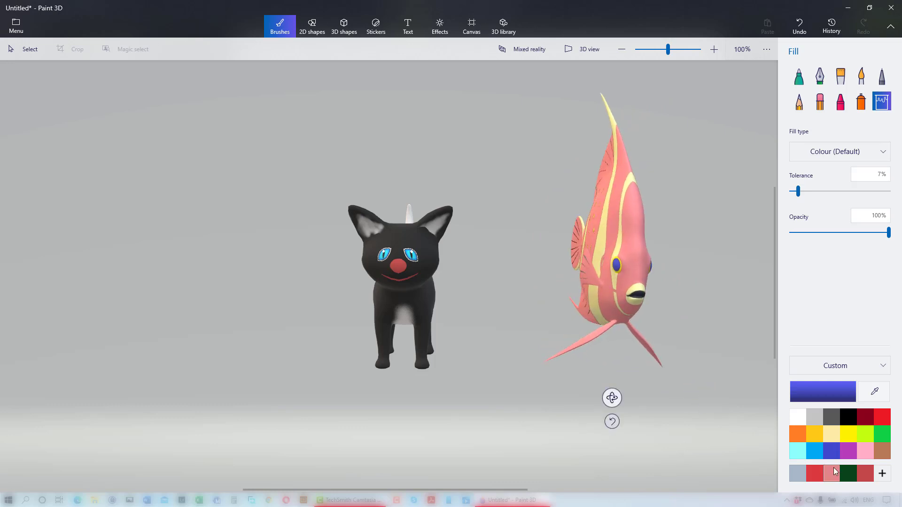
pyautogui.click(815, 476)
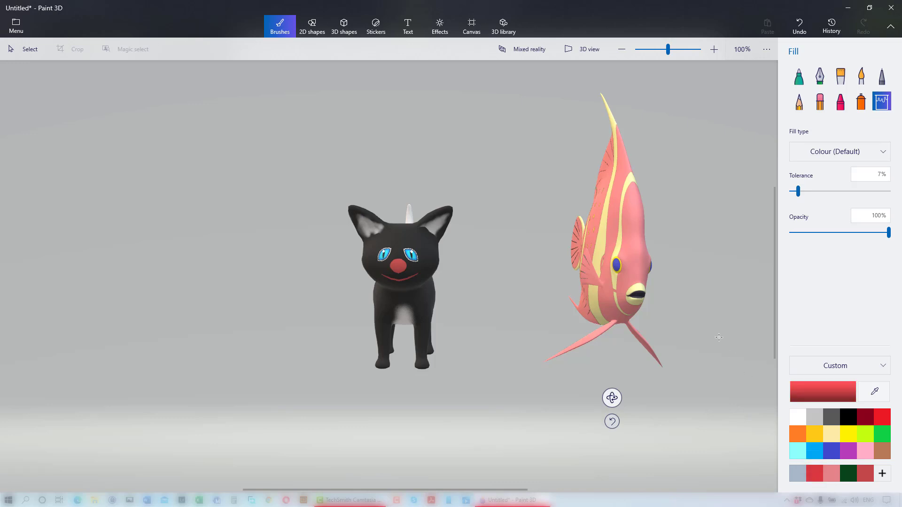
pyautogui.click(640, 285)
pyautogui.moveTo(611, 398); pyautogui.dragTo(644, 413)
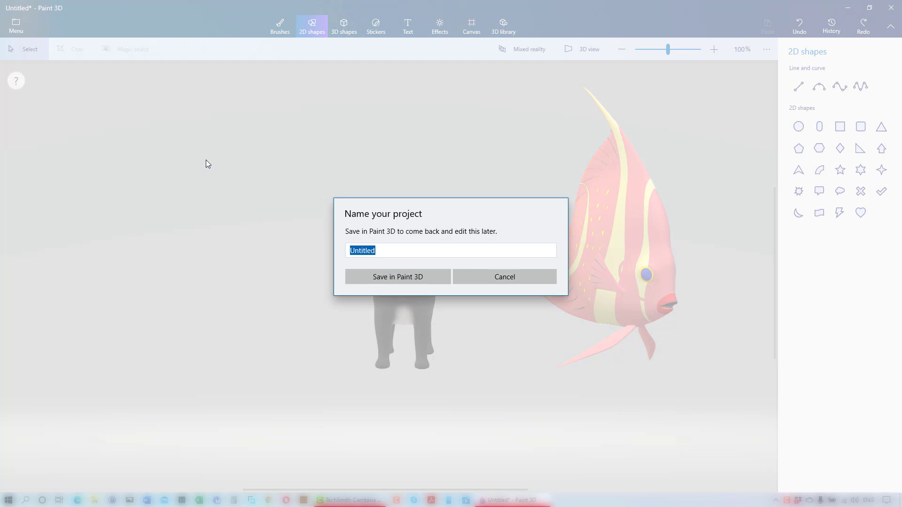
# Step: Name the project 'Cat and Fish' and save it
pyautogui.write('Cat and Fish')
pyautogui.click(363, 276)
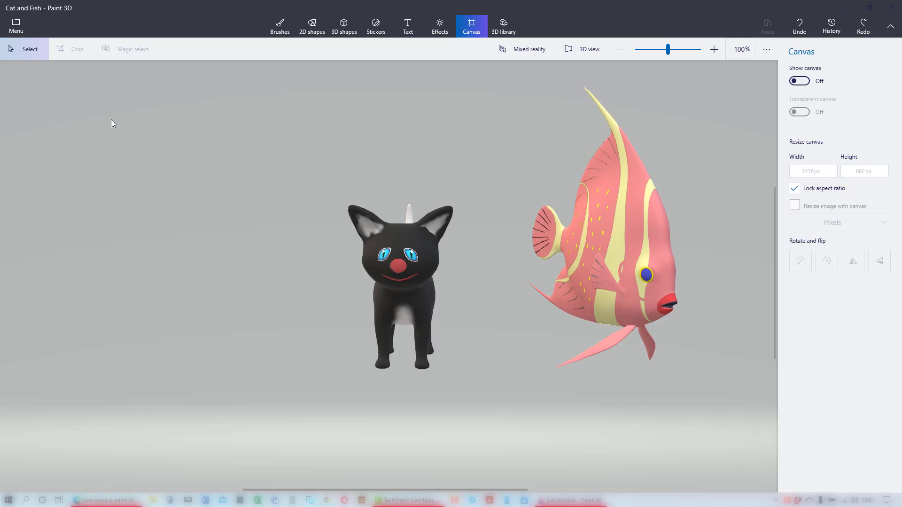
# Step: Open the Paint 3D main Menu
pyautogui.click(13, 27)
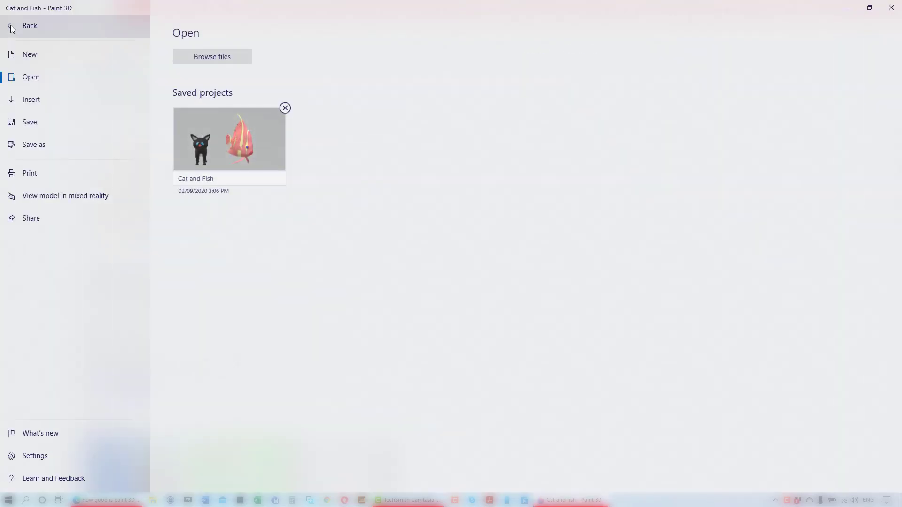